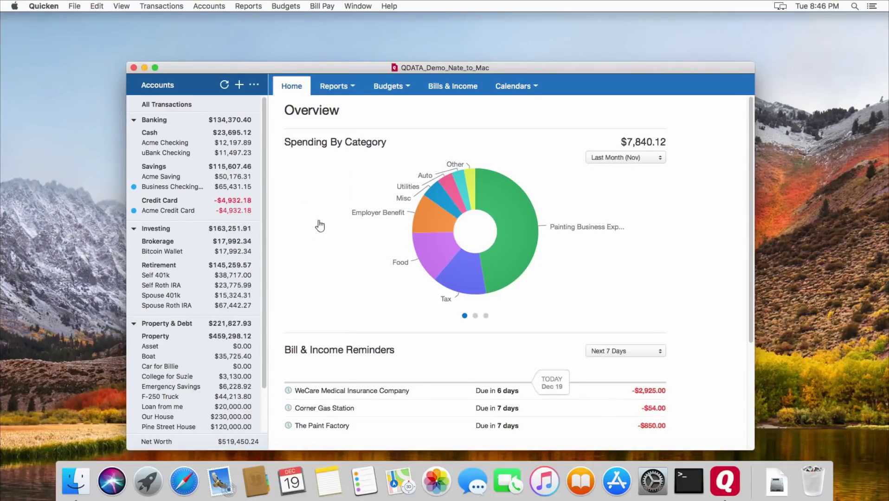
# Step: Maximize the window and page the overview charts to spending over time and net income
pyautogui.click(155, 68)
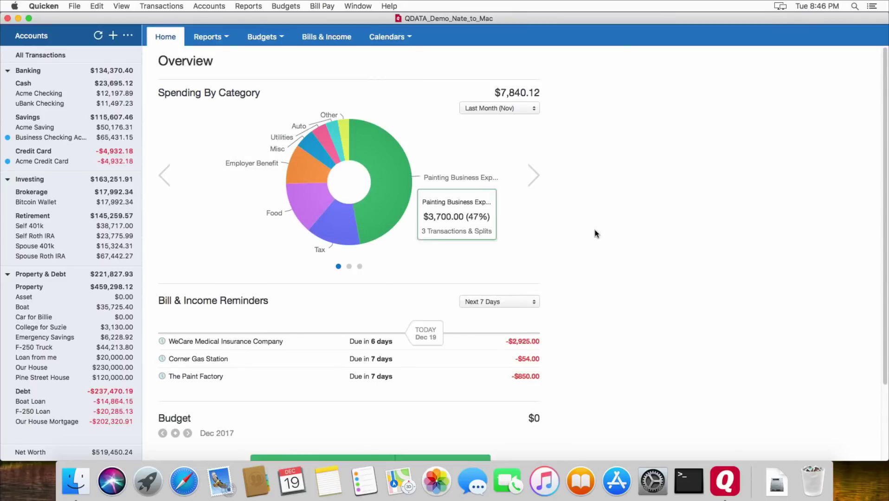
pyautogui.click(535, 178)
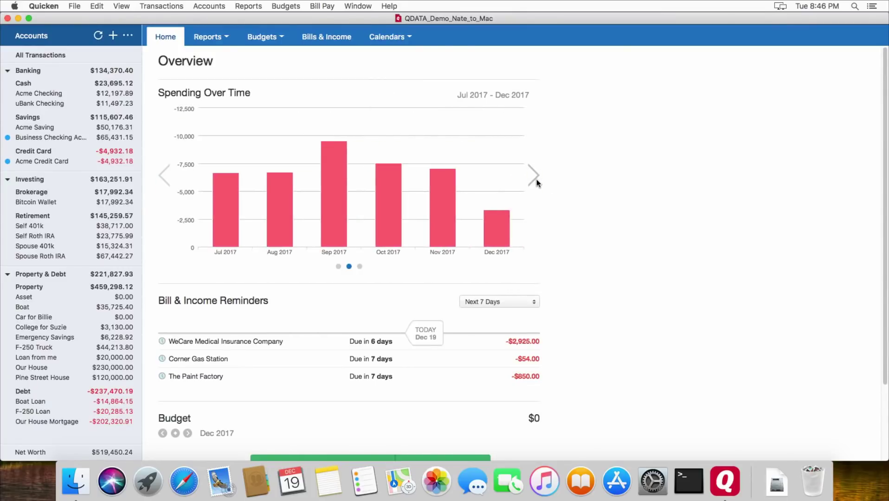
pyautogui.click(536, 180)
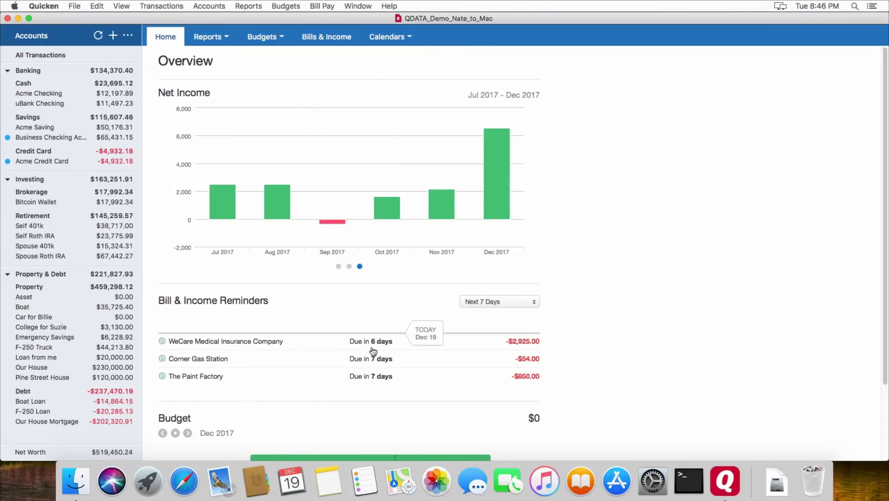
# Step: Keep the reminders list set to the next 7 days
pyautogui.click(508, 305)
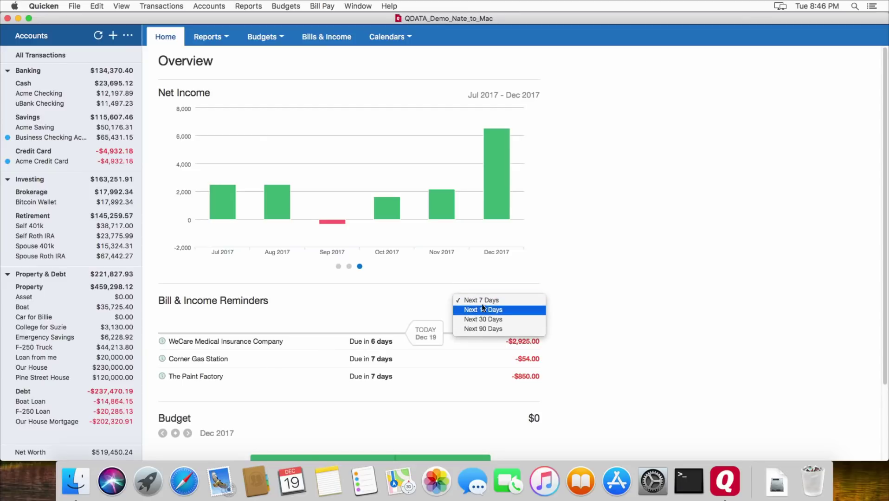
pyautogui.click(527, 292)
pyautogui.scroll(-5, 305, 369)
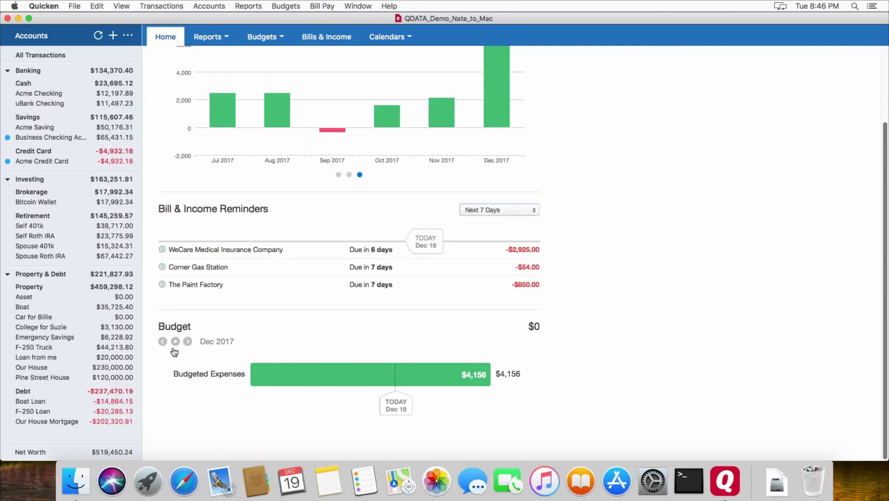
# Step: Step the Budget back to October 2017 and forward again to December 2017
pyautogui.click(163, 342)
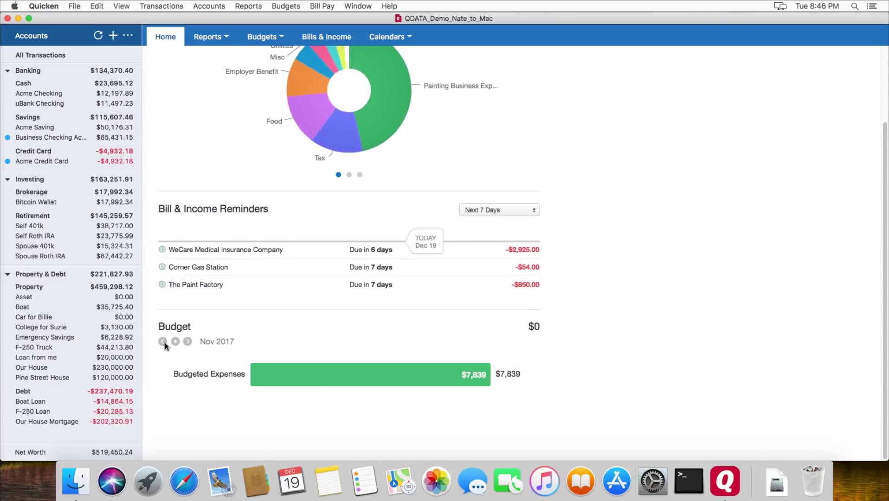
pyautogui.click(163, 342)
pyautogui.click(188, 341)
pyautogui.click(187, 341)
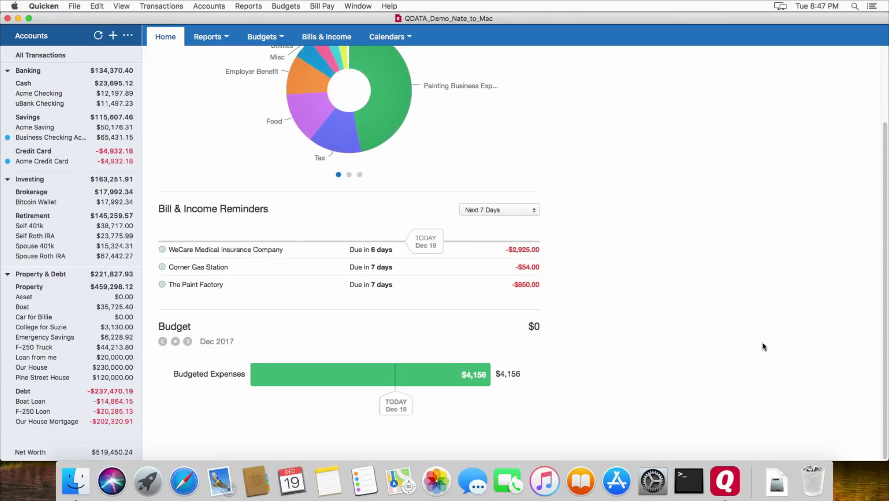
pyautogui.scroll(4, 185, 264)
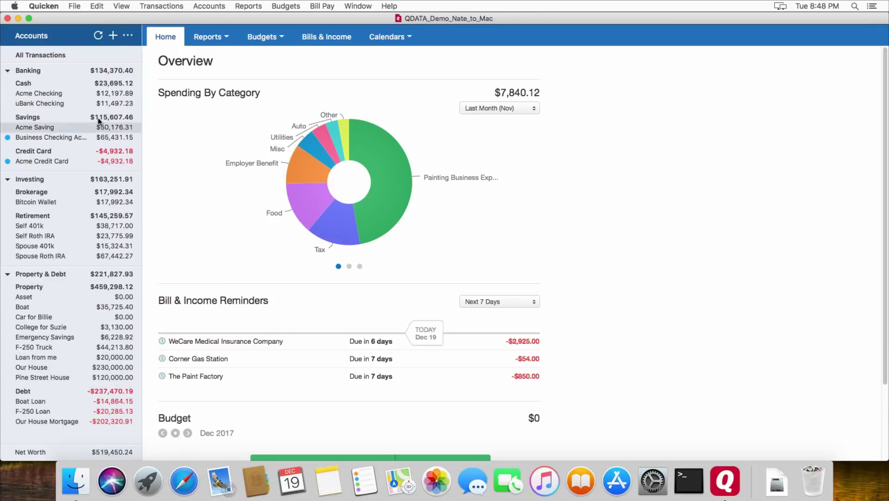
# Step: Open the Acme Checking register, peek at The Boss paycheck's actions, and select the 01/16/18 Corner Gas Station entry
pyautogui.click(33, 93)
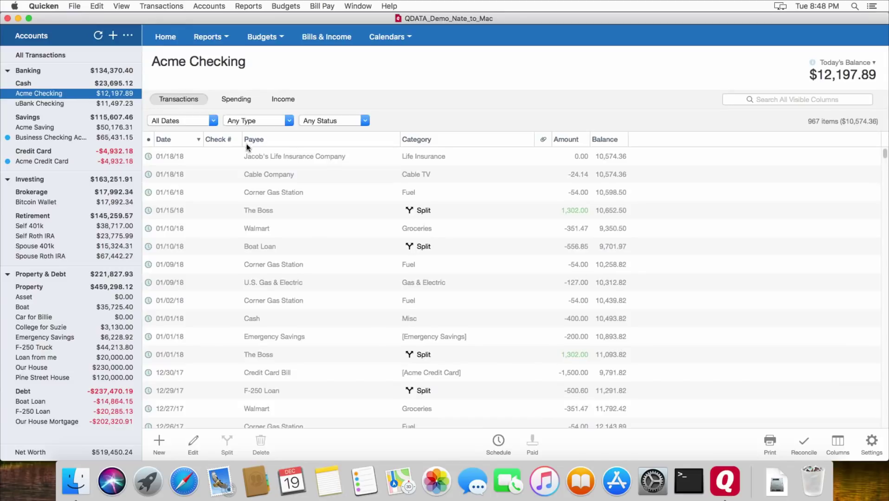
pyautogui.rightClick(229, 210)
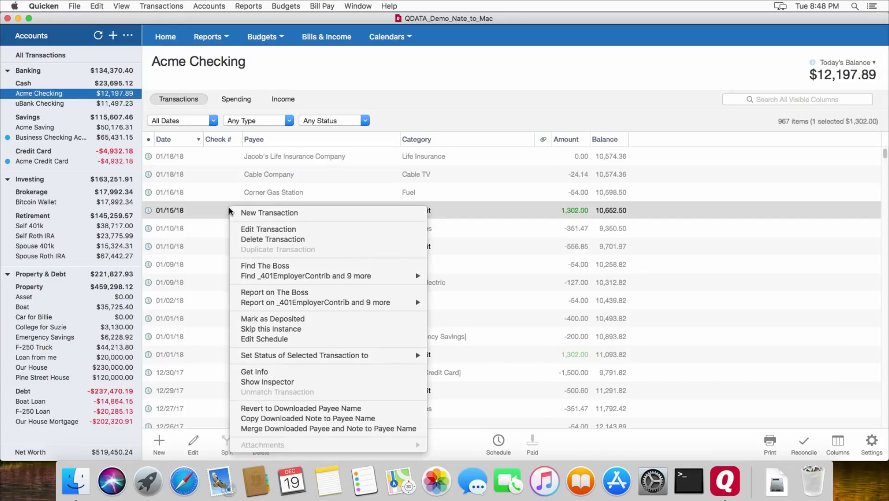
pyautogui.press('Escape')
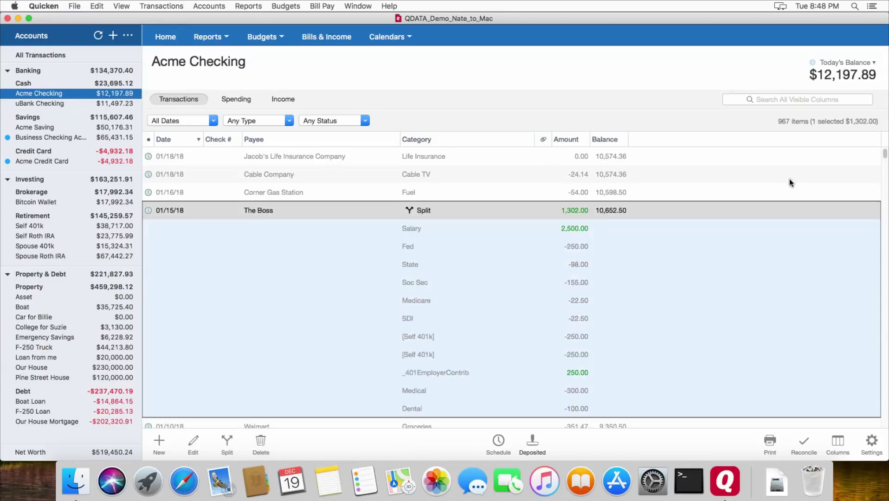
pyautogui.click(656, 200)
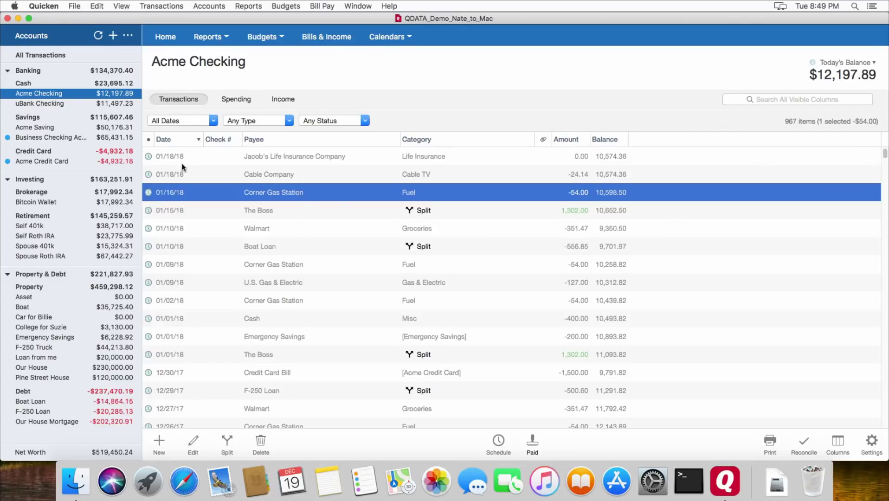
pyautogui.moveTo(885, 154); pyautogui.dragTo(887, 158)
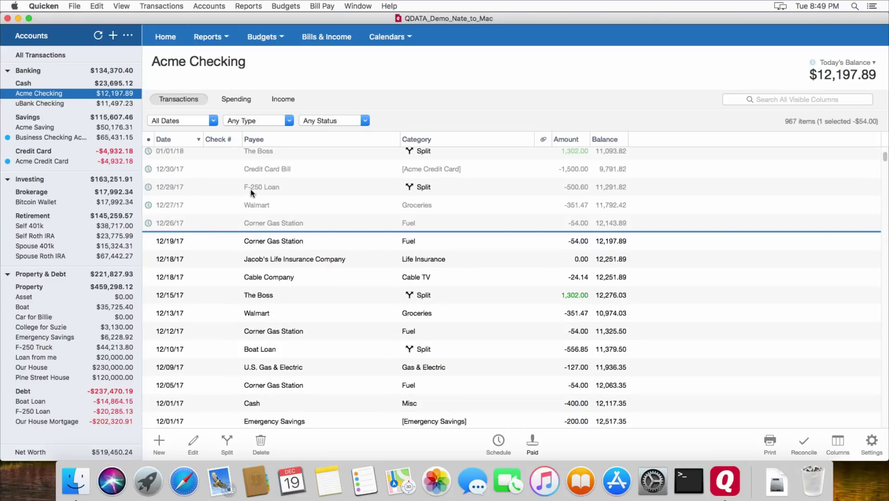
# Step: Limit Acme Checking's scheduled transactions to the next 7 days in account settings
pyautogui.click(872, 443)
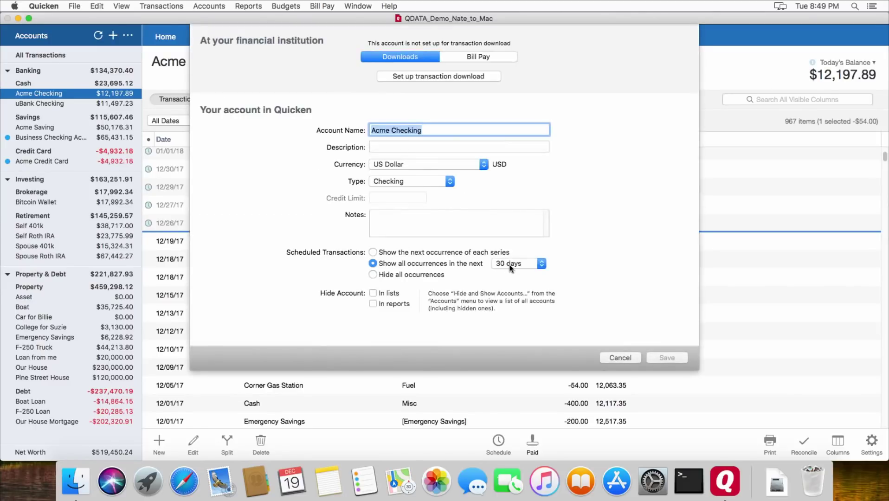
pyautogui.click(510, 264)
pyautogui.click(508, 244)
pyautogui.click(664, 356)
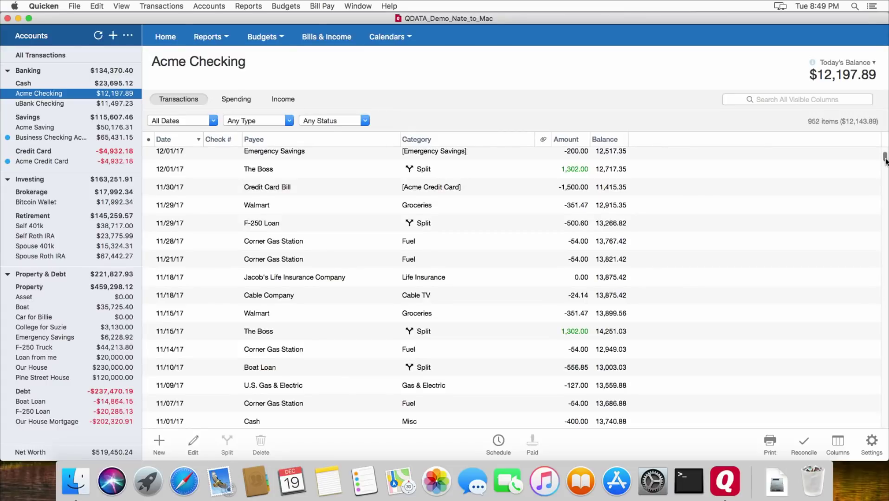
pyautogui.moveTo(885, 160); pyautogui.dragTo(885, 148)
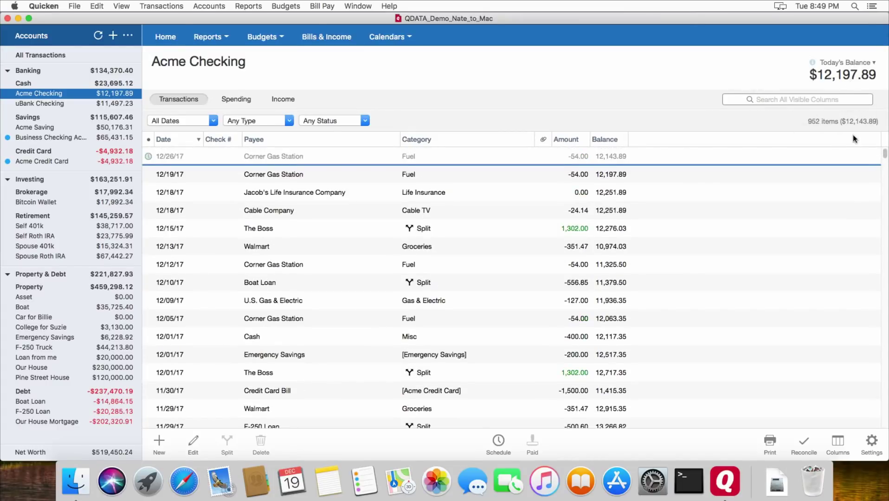
# Step: Switch the header to projected balance and back to today's, then add a Tags column
pyautogui.click(872, 63)
pyautogui.click(818, 82)
pyautogui.click(842, 62)
pyautogui.click(821, 71)
pyautogui.click(837, 447)
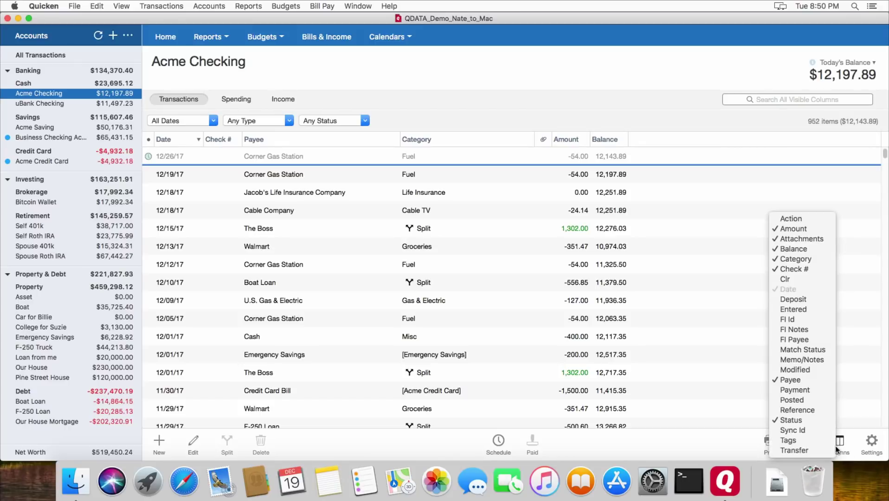
pyautogui.click(788, 441)
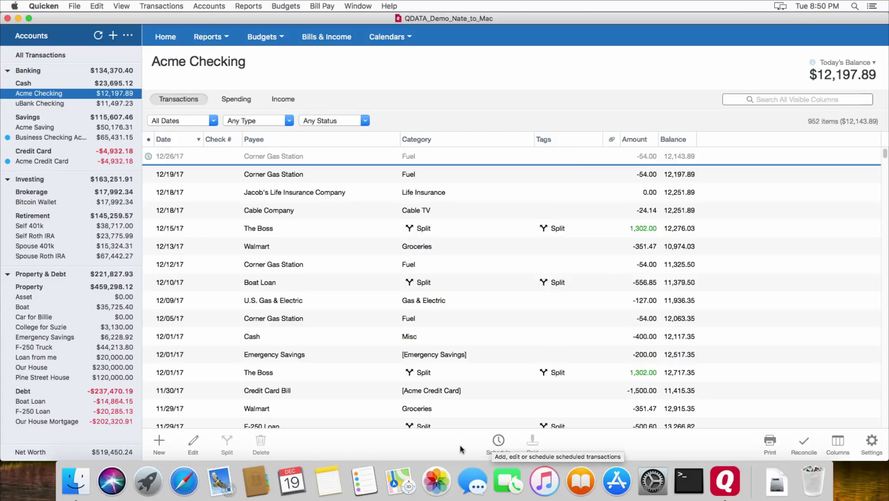
# Step: Start a new scheduled transaction dated 12/15 with payee Gas Company
pyautogui.click(499, 446)
pyautogui.click(519, 439)
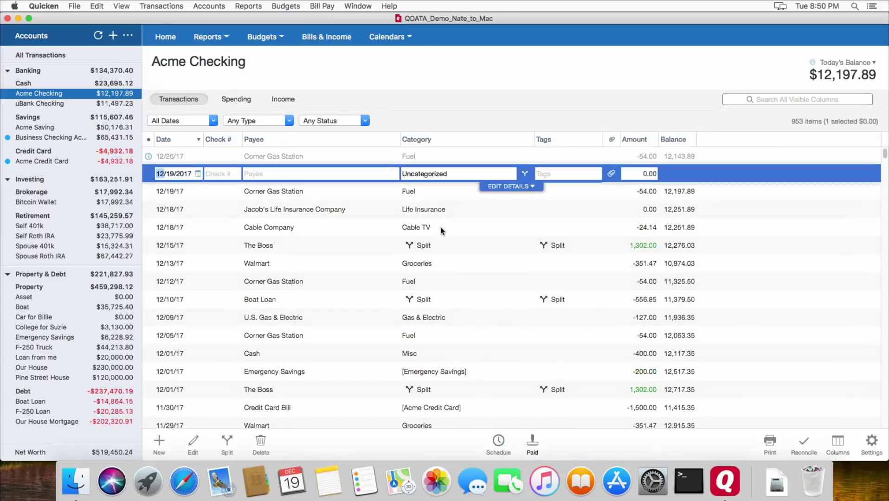
pyautogui.press('Tab')
pyautogui.write('15')
pyautogui.click(255, 174)
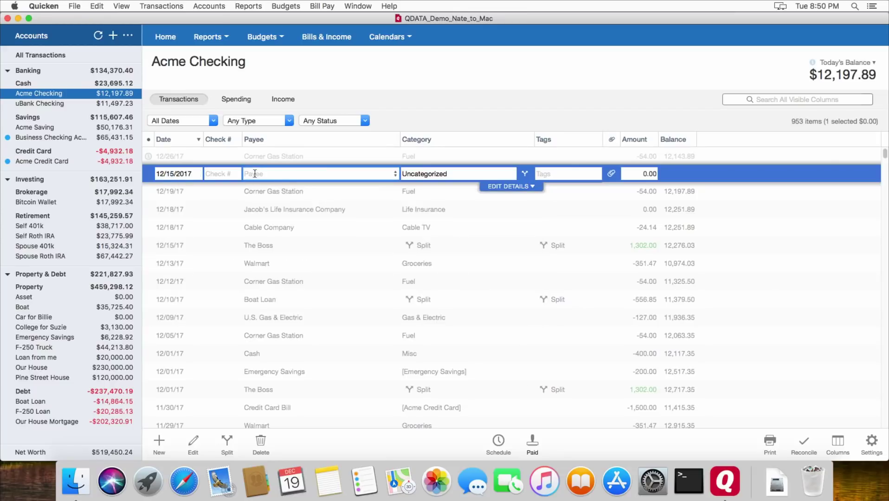
pyautogui.write('GAs Co')
pyautogui.press('BackSpace')
pyautogui.press('BackSpace')
pyautogui.press('BackSpace')
pyautogui.press('BackSpace')
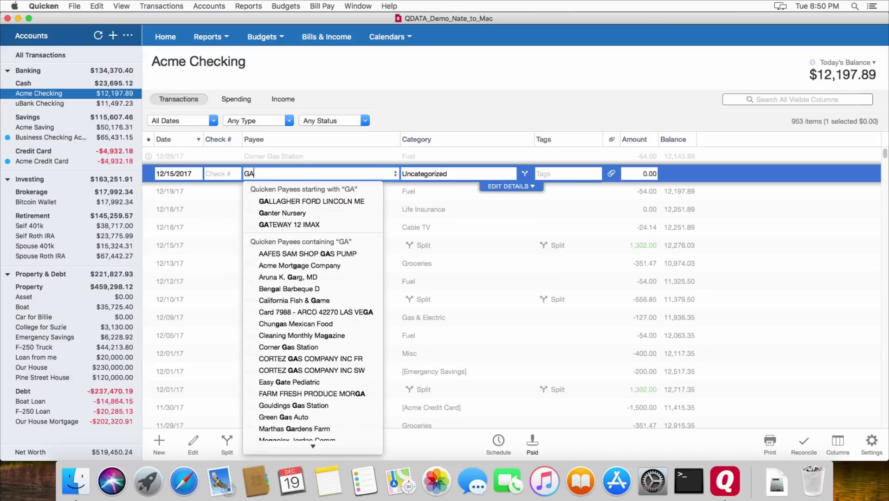
pyautogui.press('BackSpace')
pyautogui.write('as Company')
# Step: Categorize it as Utilities:Gas & Electric and save the scheduled transaction
pyautogui.click(456, 172)
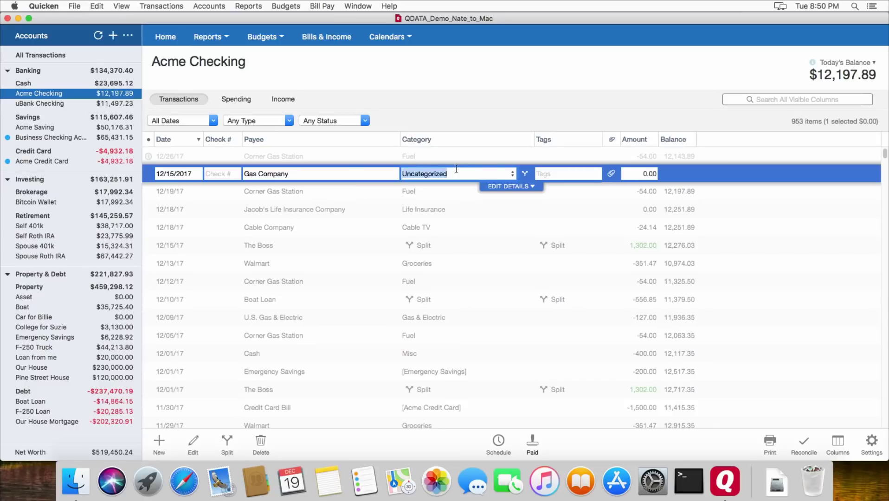
pyautogui.write('Utilities')
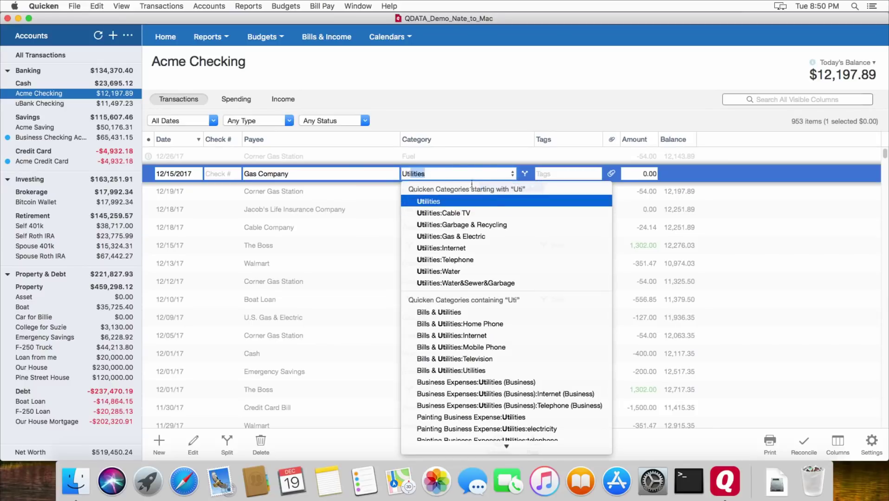
pyautogui.click(470, 238)
pyautogui.click(585, 175)
pyautogui.press('Return')
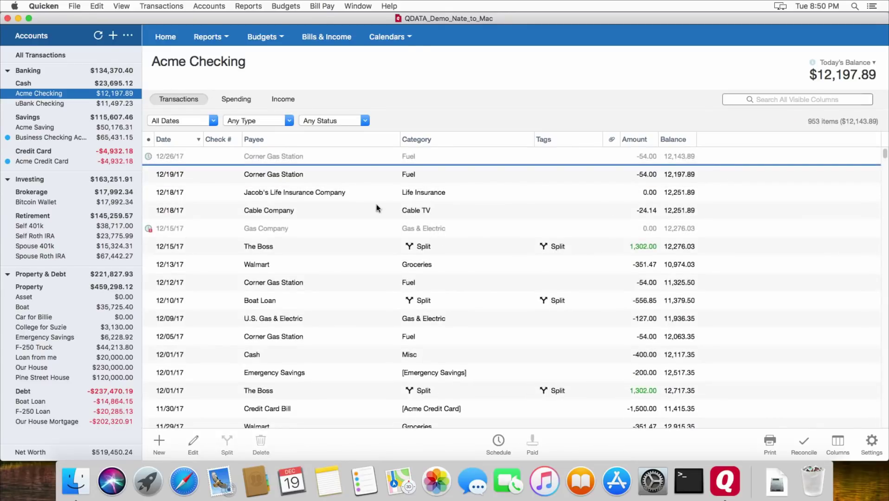
# Step: Edit the Gas Company payment schedule and keep its frequency Monthly
pyautogui.rightClick(237, 156)
pyautogui.press('Escape')
pyautogui.click(148, 229)
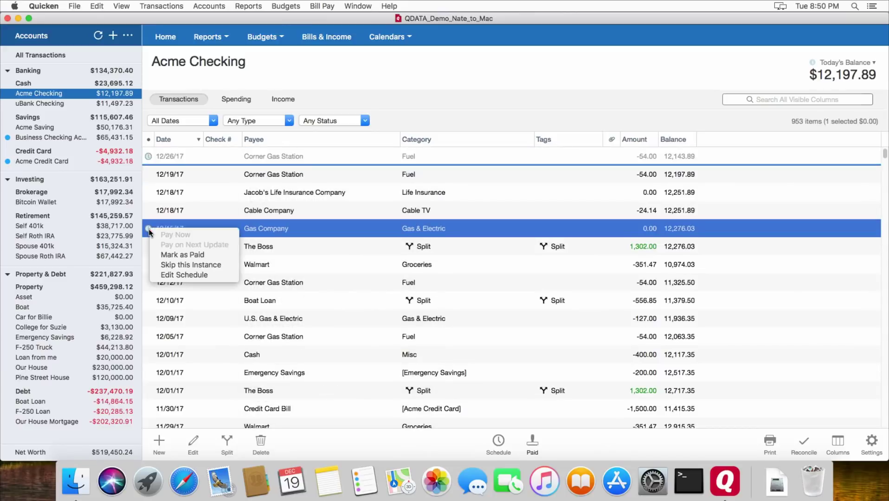
pyautogui.click(181, 274)
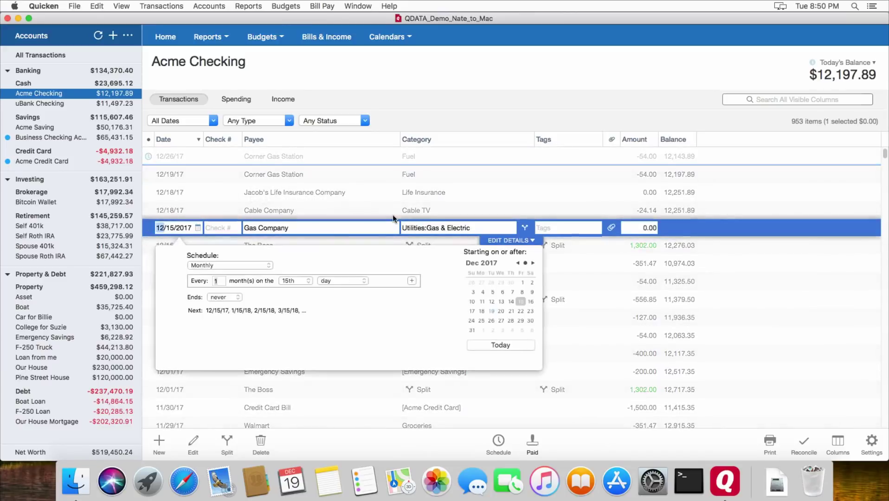
pyautogui.click(221, 266)
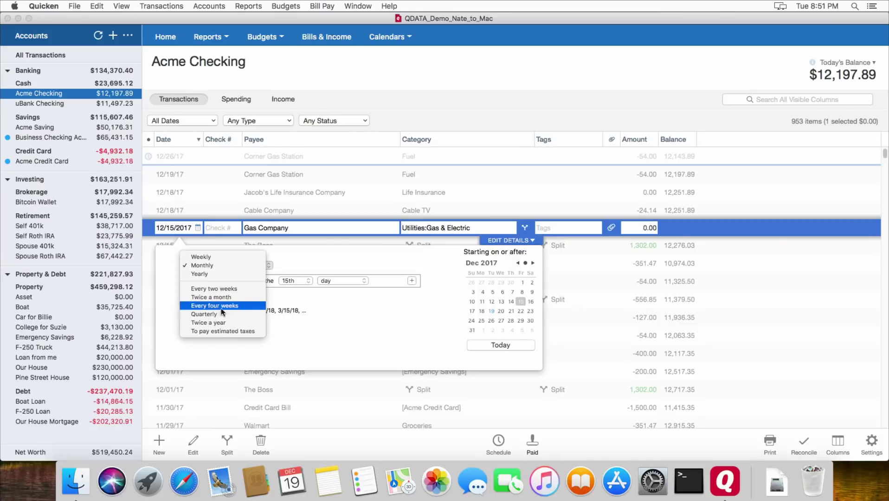
pyautogui.click(343, 306)
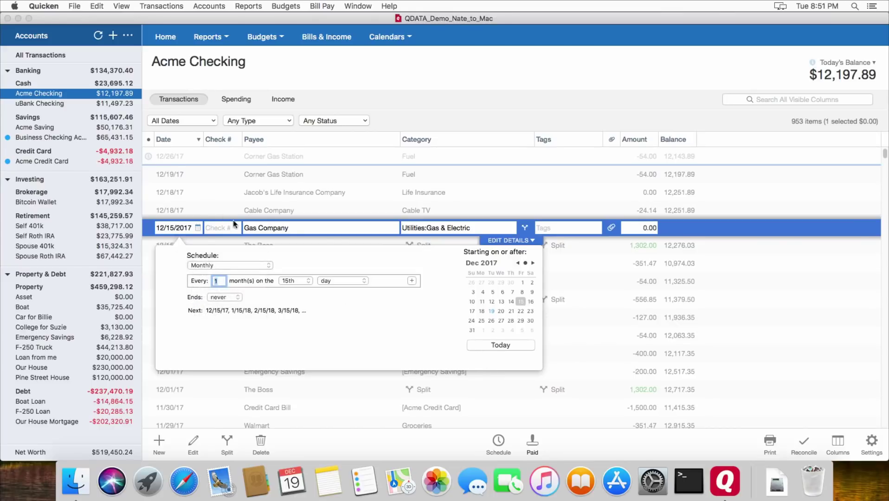
pyautogui.click(325, 229)
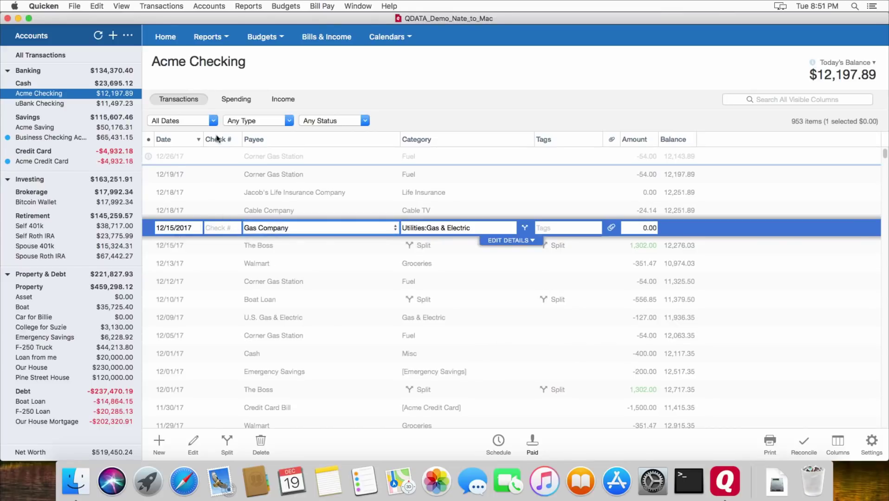
# Step: View Acme Checking's spending and income breakdowns, then browse Acme Saving and Acme Credit Card
pyautogui.click(236, 99)
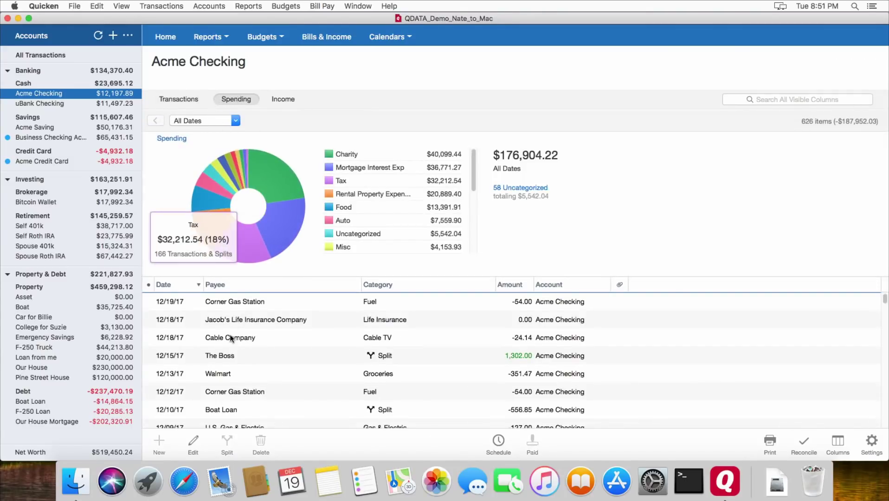
pyautogui.click(288, 99)
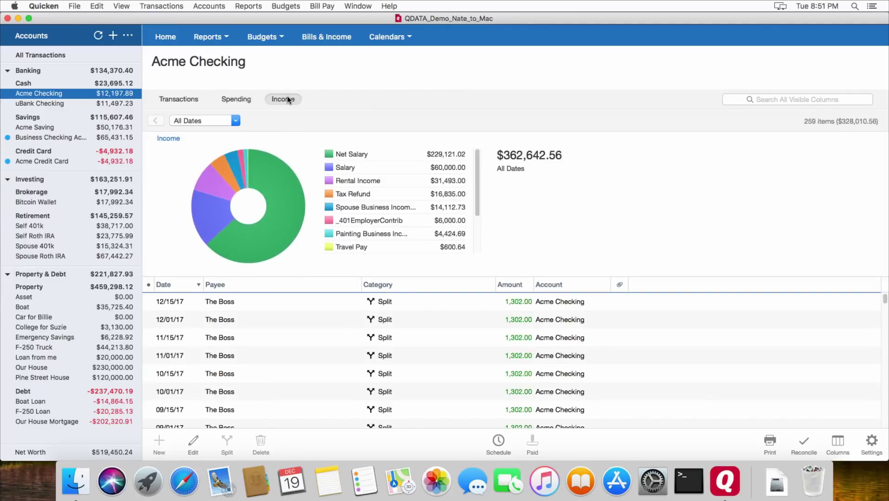
pyautogui.click(32, 128)
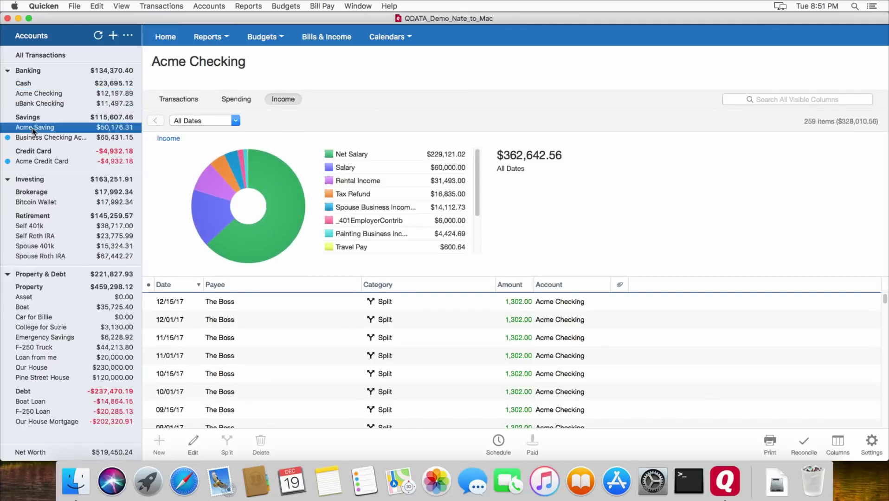
pyautogui.click(39, 162)
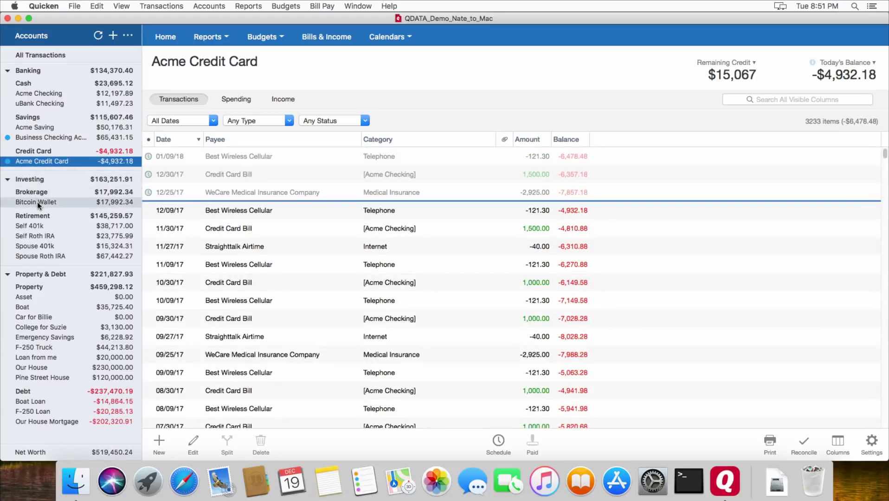
# Step: Browse Self 401k, Self Roth IRA and Retirement, ending on the combined Investing portfolio
pyautogui.click(36, 226)
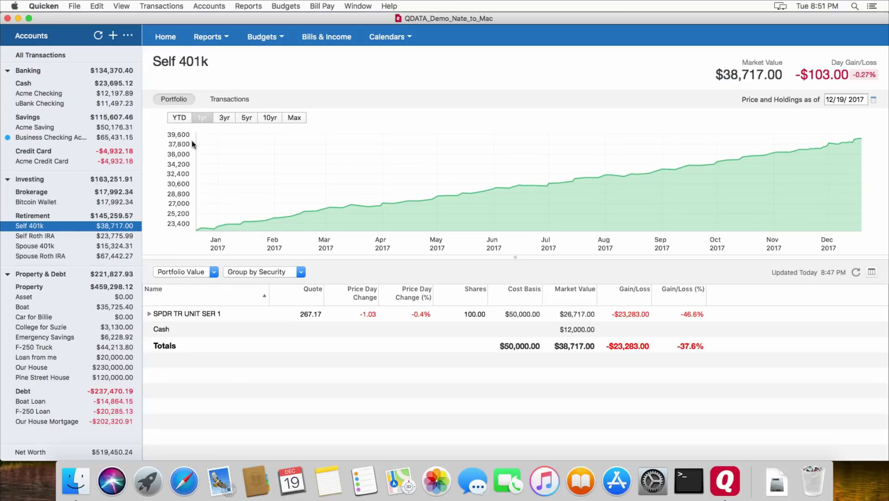
pyautogui.press('Down')
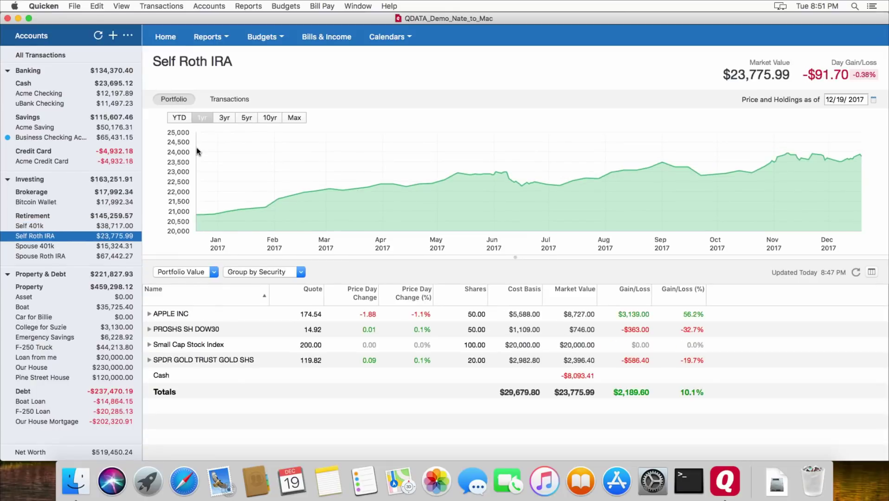
pyautogui.click(234, 100)
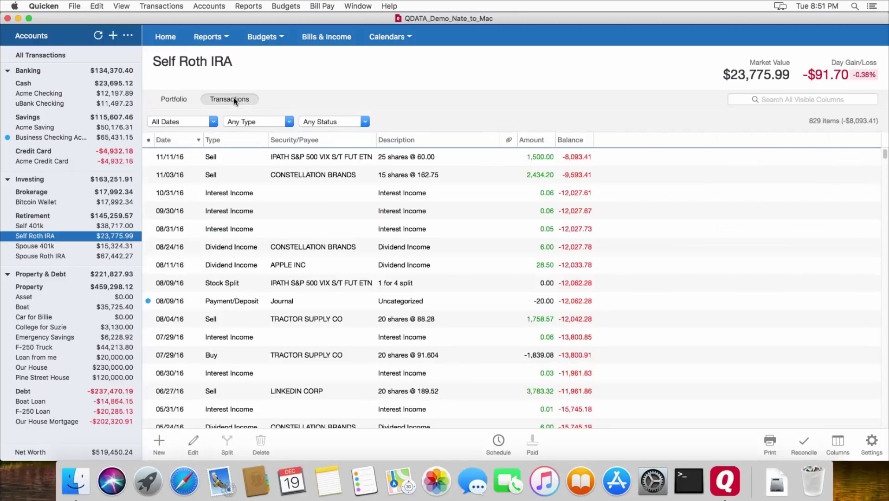
pyautogui.click(180, 99)
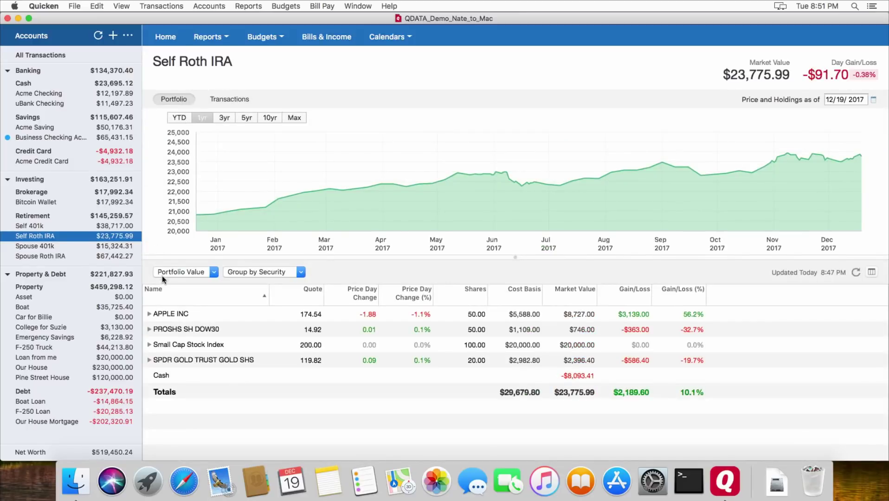
pyautogui.click(40, 216)
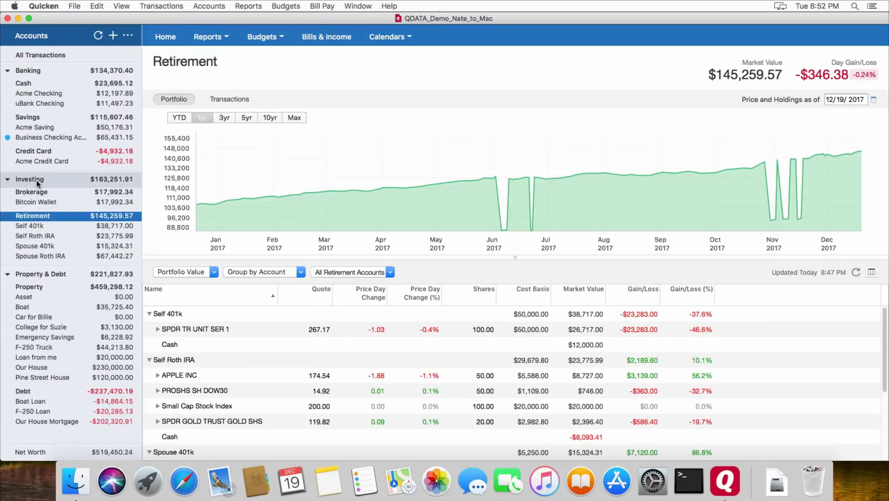
pyautogui.click(36, 180)
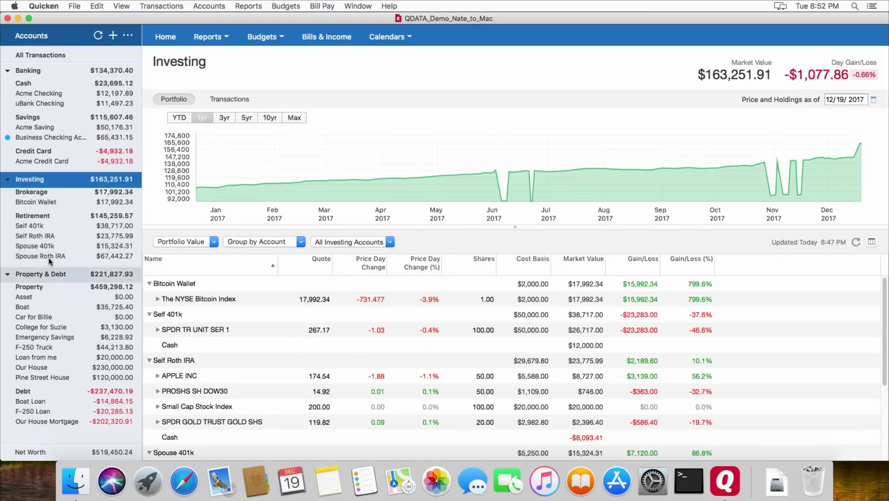
# Step: Step through Property, Asset, Boat, Car for Billie, College for Suzie and Our House to Pine Street House
pyautogui.click(31, 286)
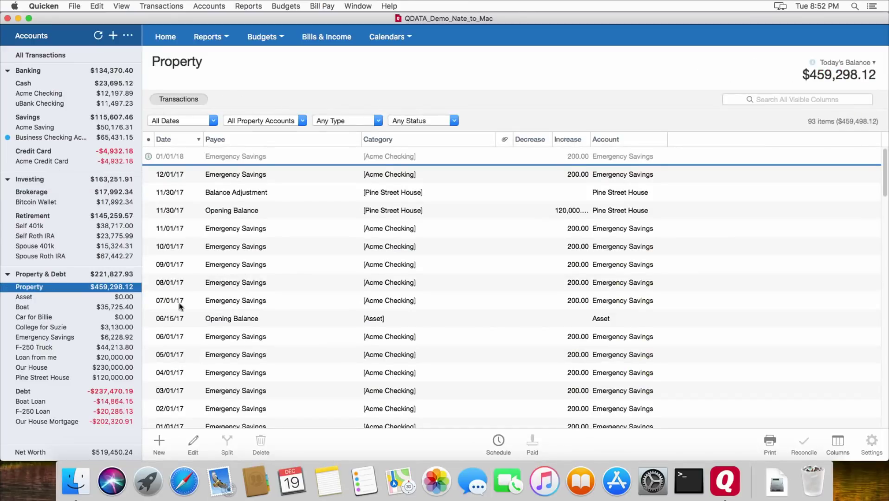
pyautogui.click(31, 298)
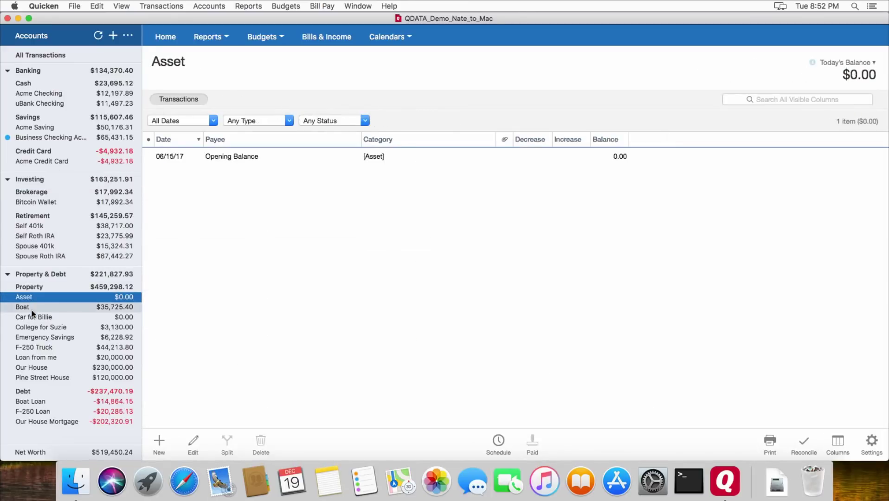
pyautogui.click(31, 308)
pyautogui.click(35, 317)
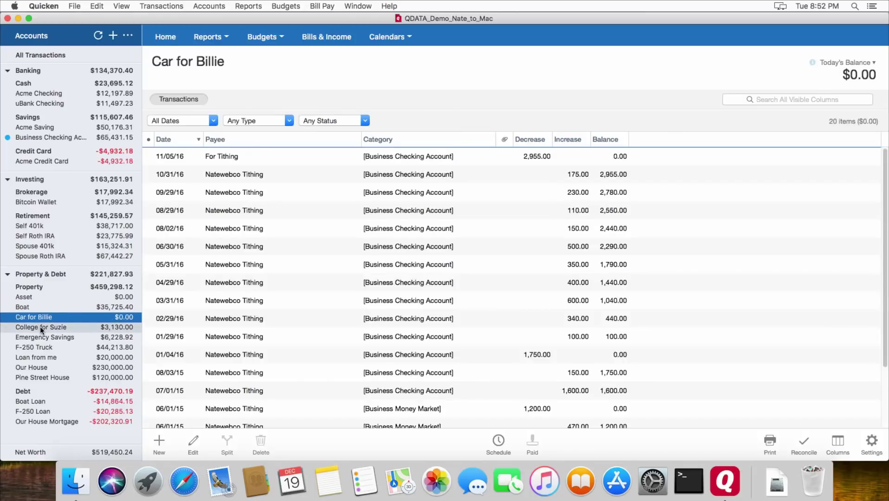
pyautogui.click(39, 327)
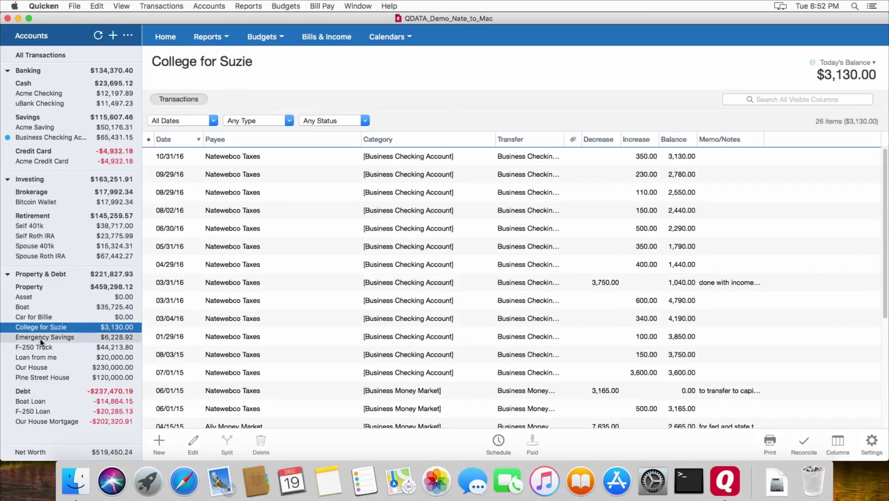
pyautogui.click(36, 367)
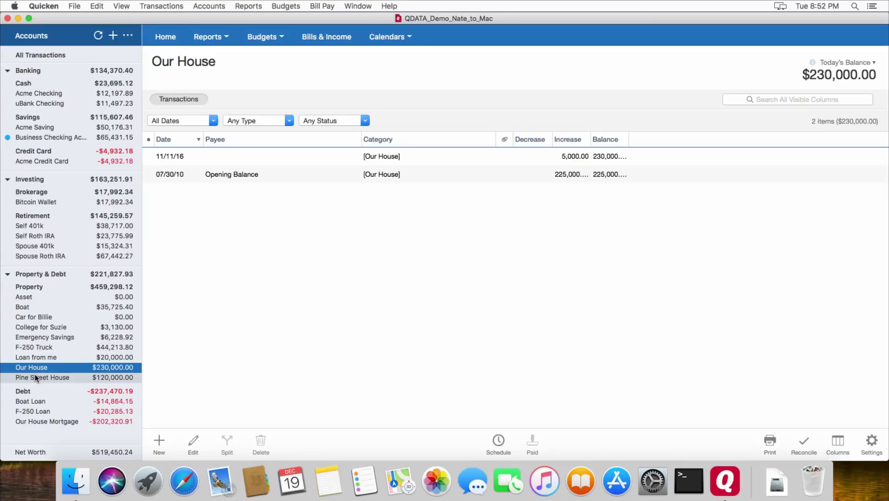
pyautogui.click(35, 377)
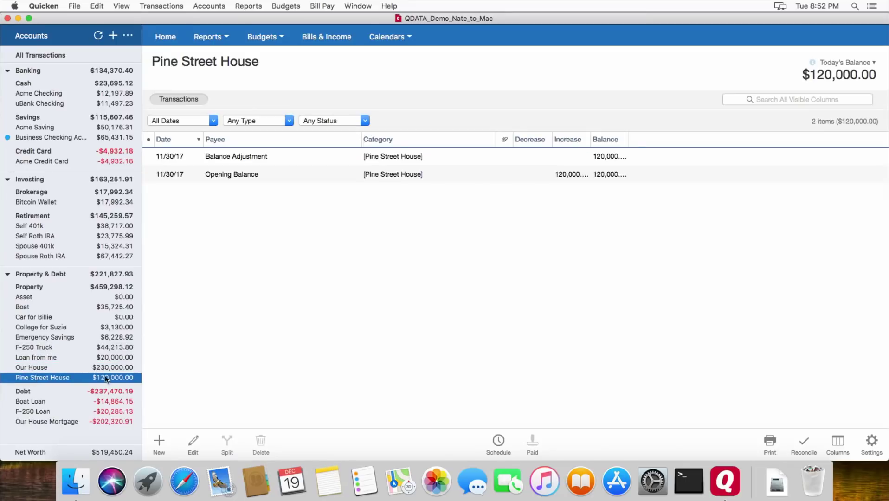
# Step: Check Boat Loan and F-250 Loan, then open Our House Mortgage's progress chart
pyautogui.click(35, 402)
pyautogui.click(35, 413)
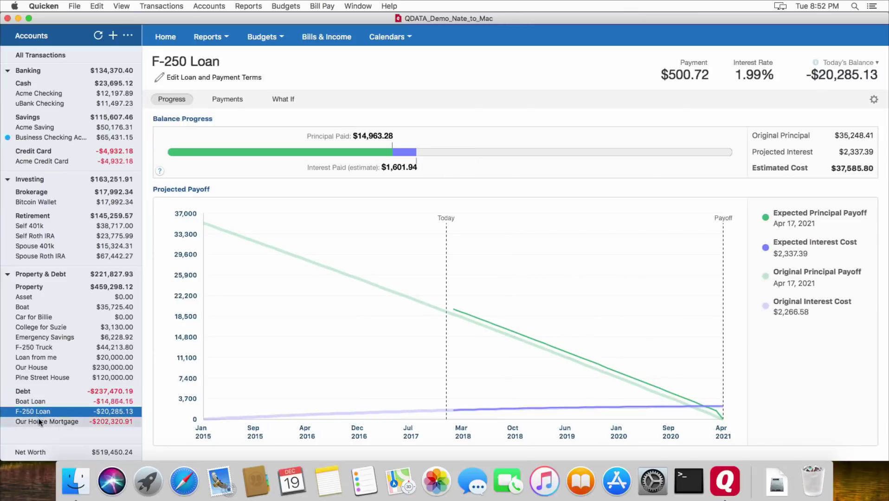
pyautogui.click(38, 420)
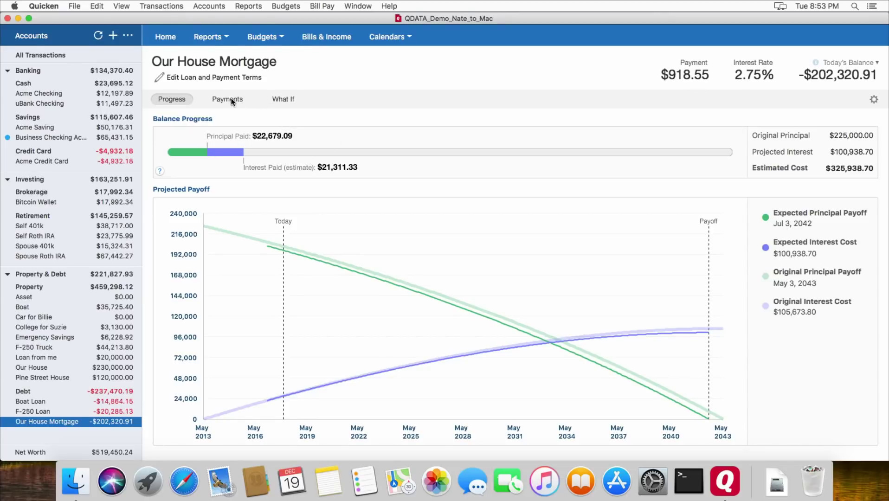
# Step: Calculate the mortgage savings from paying $100 extra per payment
pyautogui.click(281, 99)
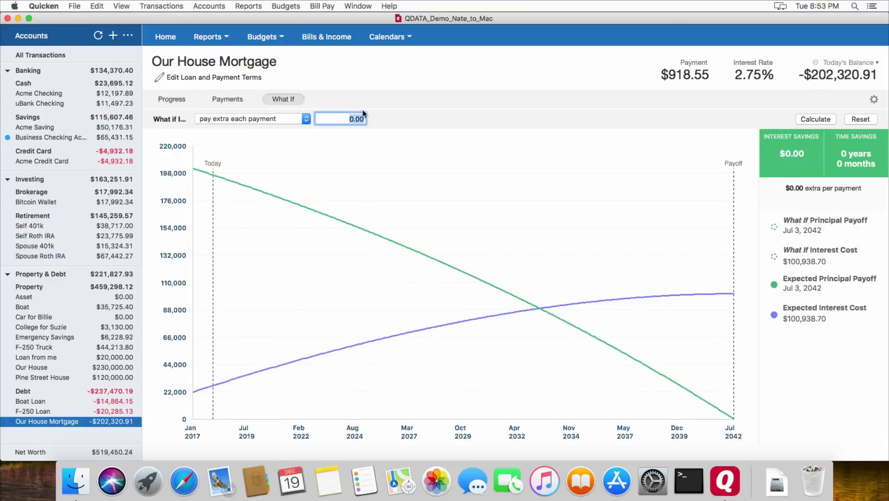
pyautogui.write('100')
pyautogui.click(811, 120)
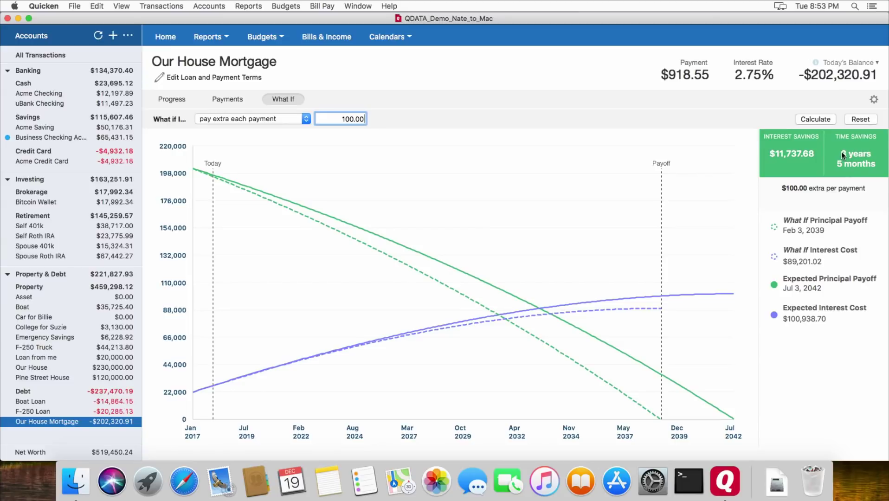
# Step: Switch the What If to a one-time payment of $5,000 and calculate the savings
pyautogui.click(305, 118)
pyautogui.click(279, 138)
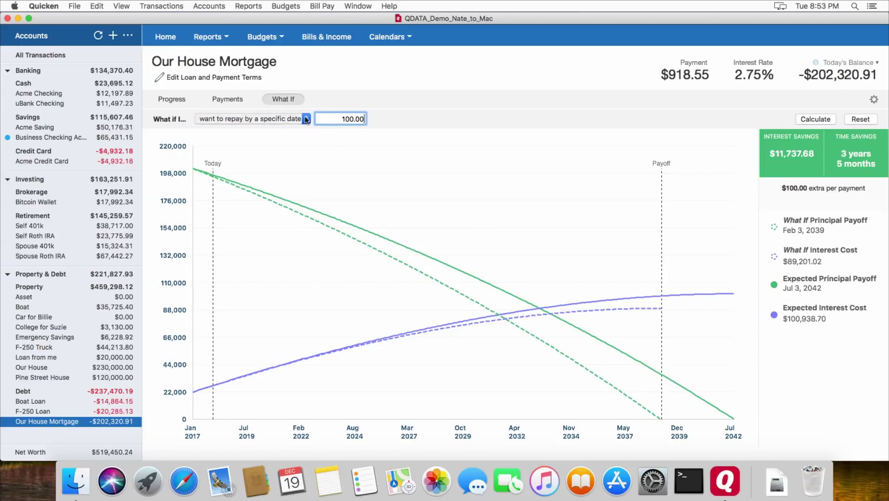
pyautogui.click(292, 120)
pyautogui.click(266, 109)
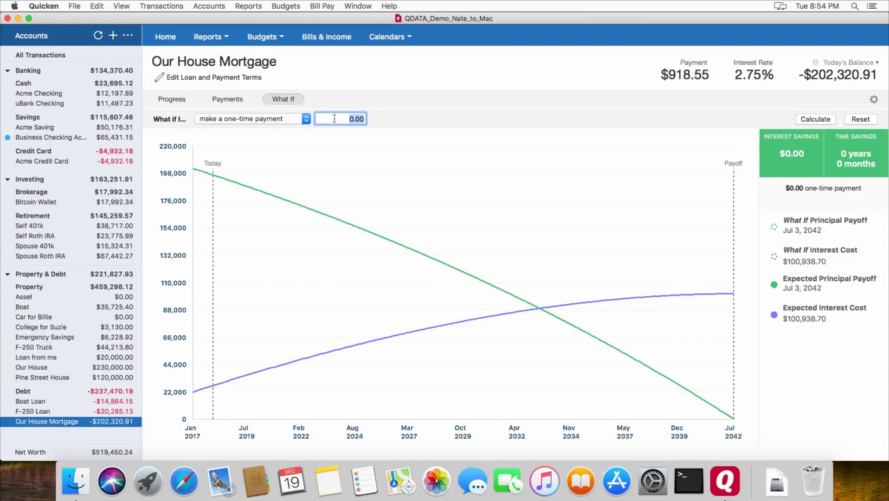
pyautogui.write('50')
pyautogui.click(808, 118)
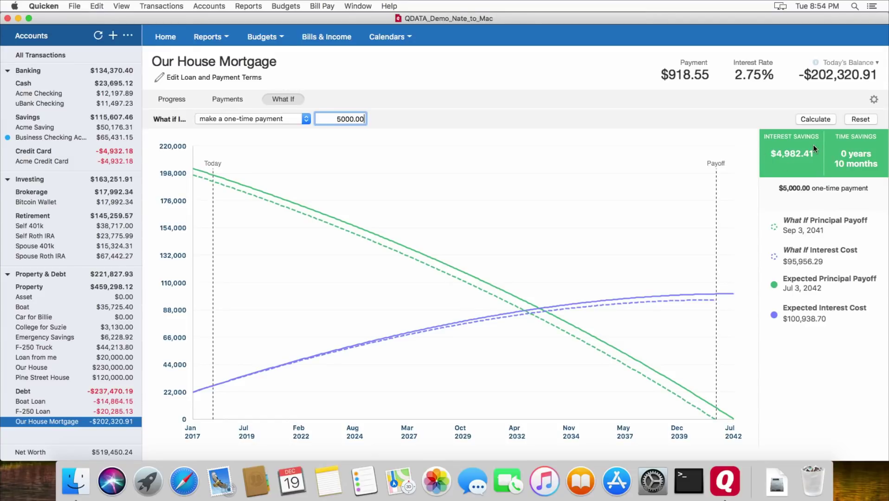
# Step: View the mortgage's payments and progress, browse F-250 Loan, Boat Loan and Acme Checking, then return Home
pyautogui.click(228, 99)
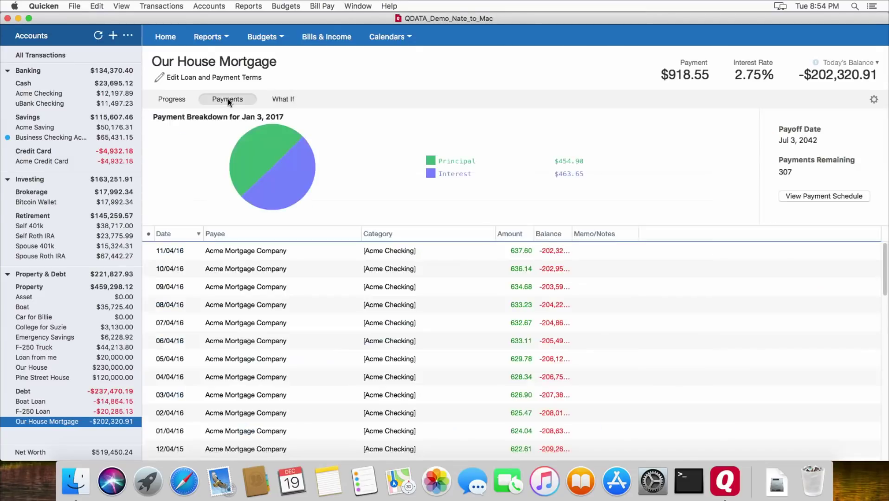
pyautogui.click(166, 100)
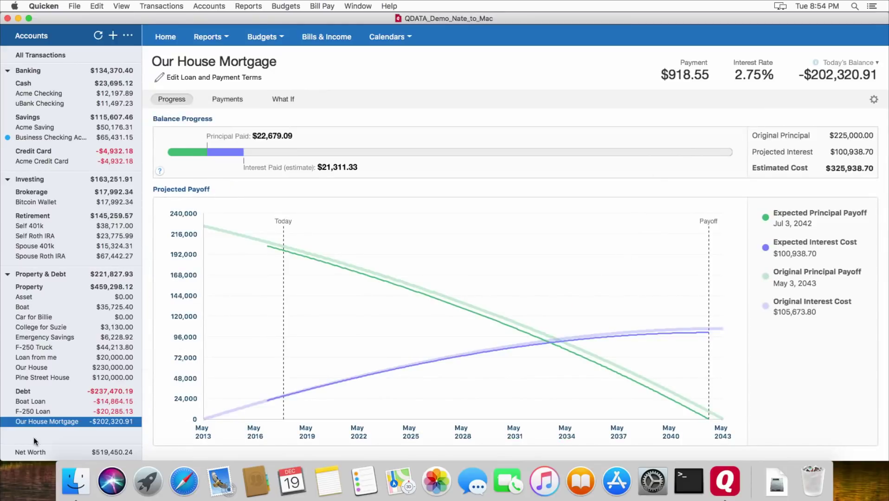
pyautogui.click(39, 412)
pyautogui.click(39, 401)
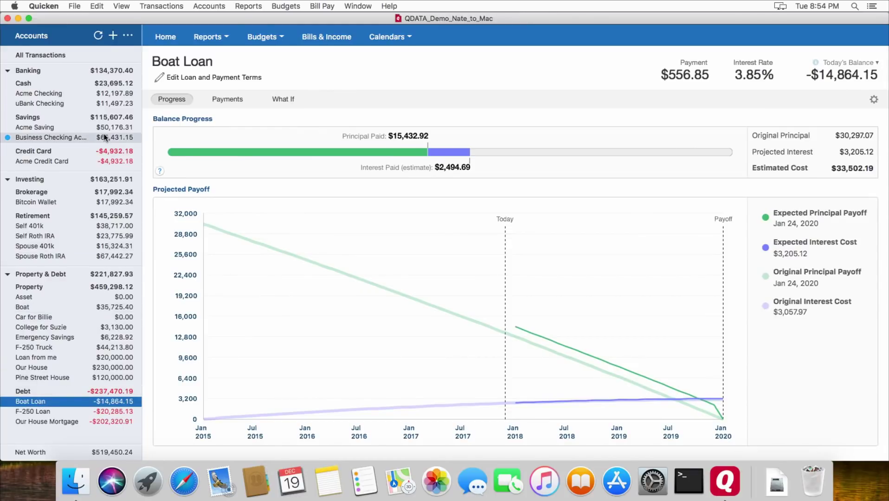
pyautogui.click(39, 93)
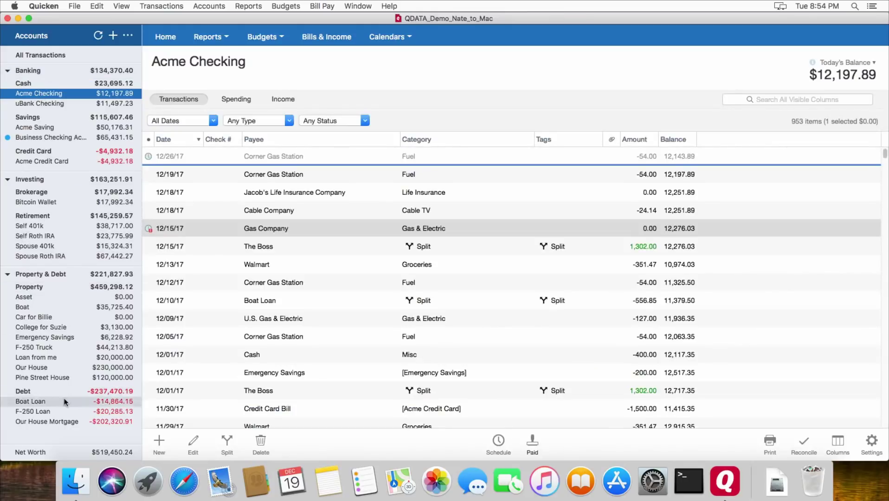
pyautogui.click(172, 36)
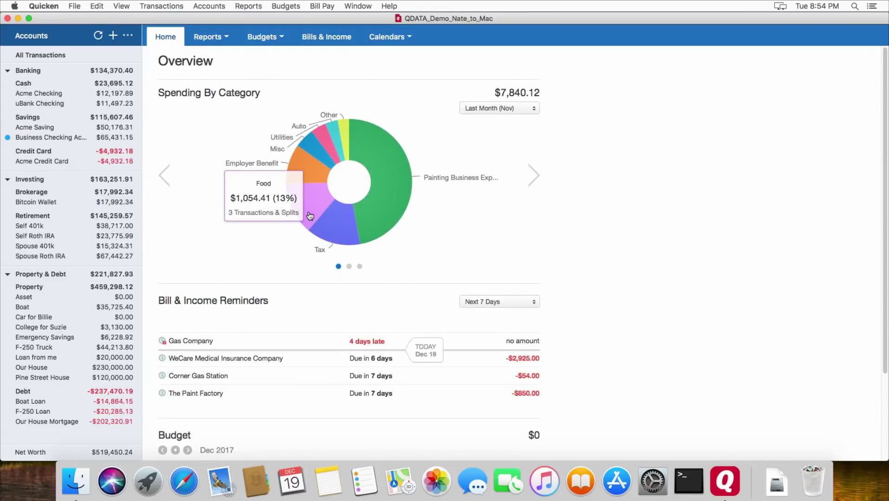
# Step: View the Accounts Summary report, then the Category Summary report
pyautogui.click(230, 36)
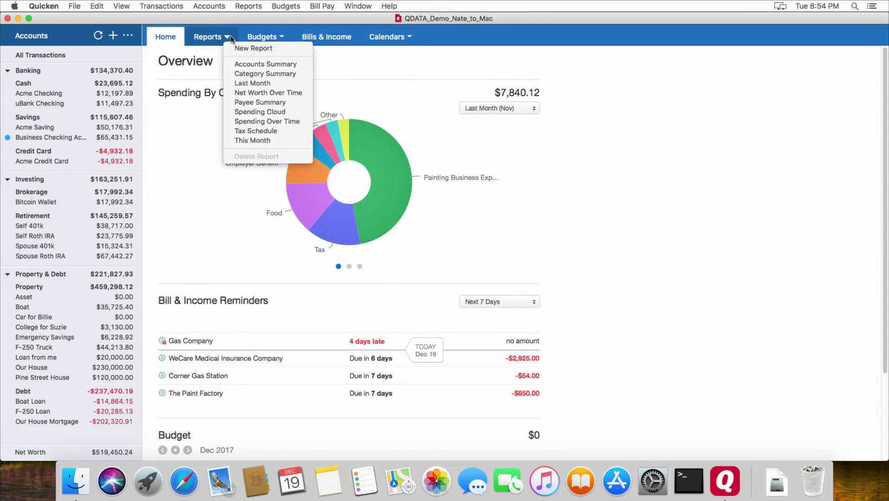
pyautogui.click(253, 65)
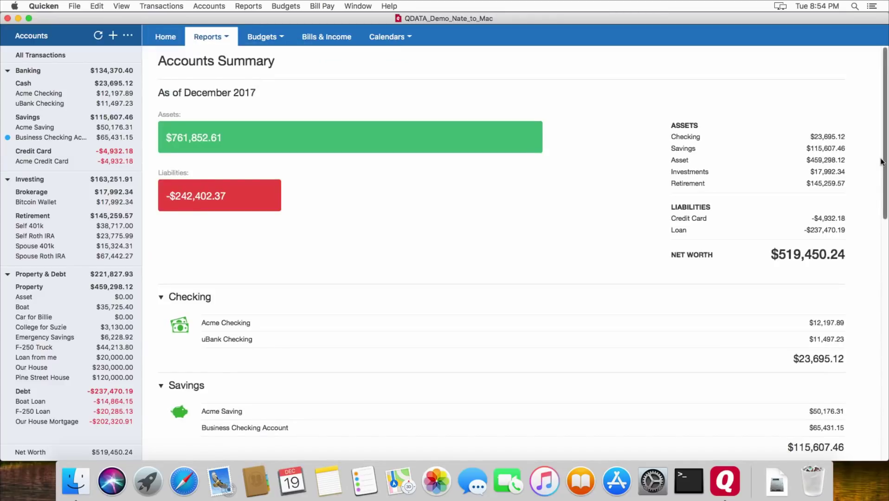
pyautogui.moveTo(886, 163); pyautogui.dragTo(886, 132)
pyautogui.click(228, 37)
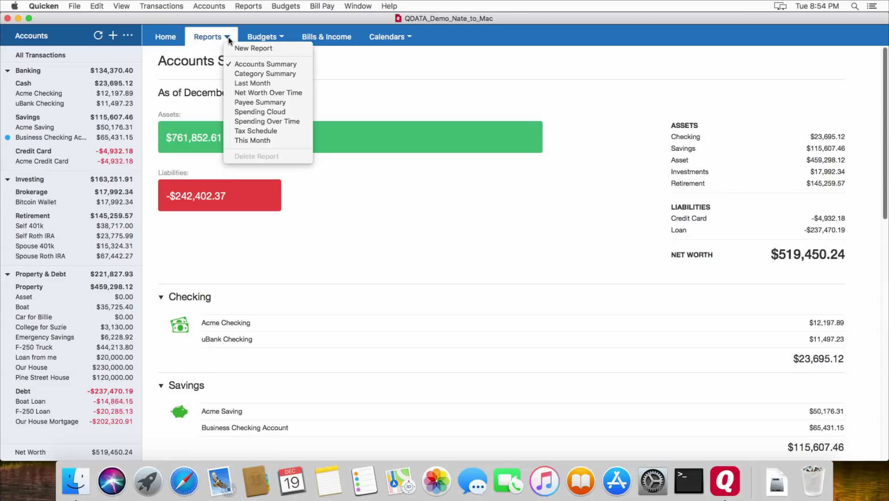
pyautogui.click(241, 75)
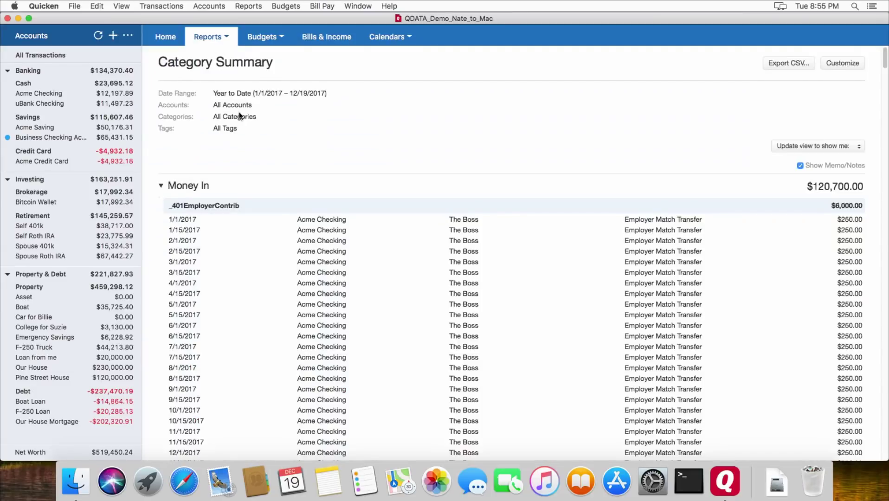
# Step: Show the Net Worth Over Time report, then the Payee Summary report
pyautogui.click(227, 37)
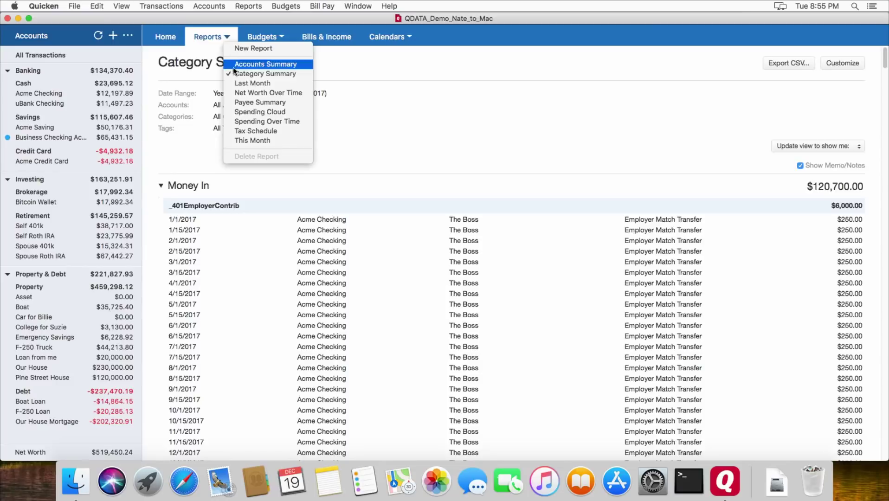
pyautogui.click(235, 92)
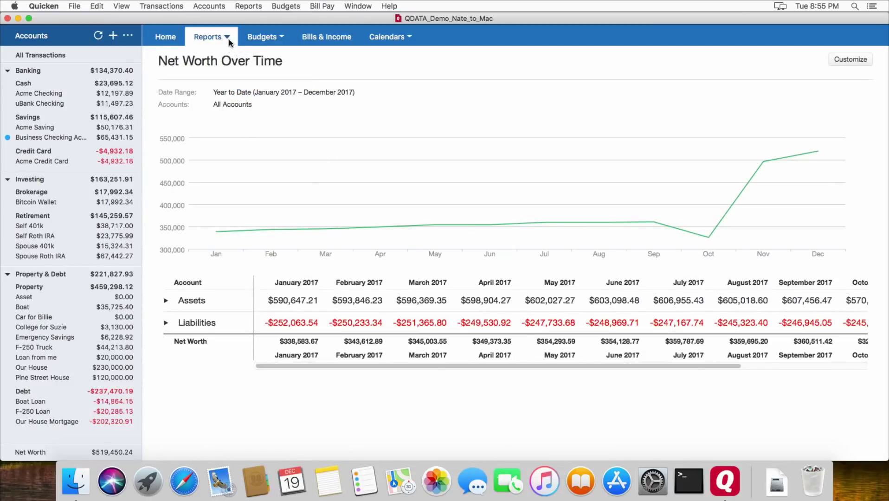
pyautogui.click(225, 37)
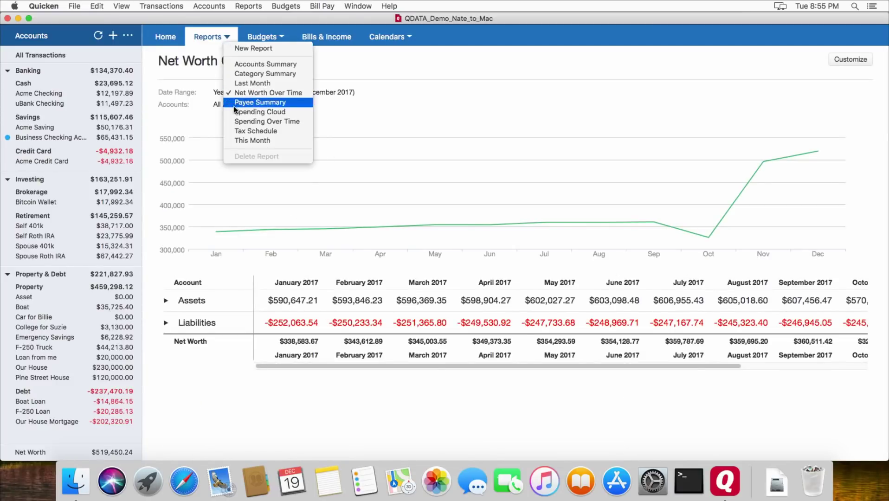
pyautogui.click(234, 105)
pyautogui.click(224, 37)
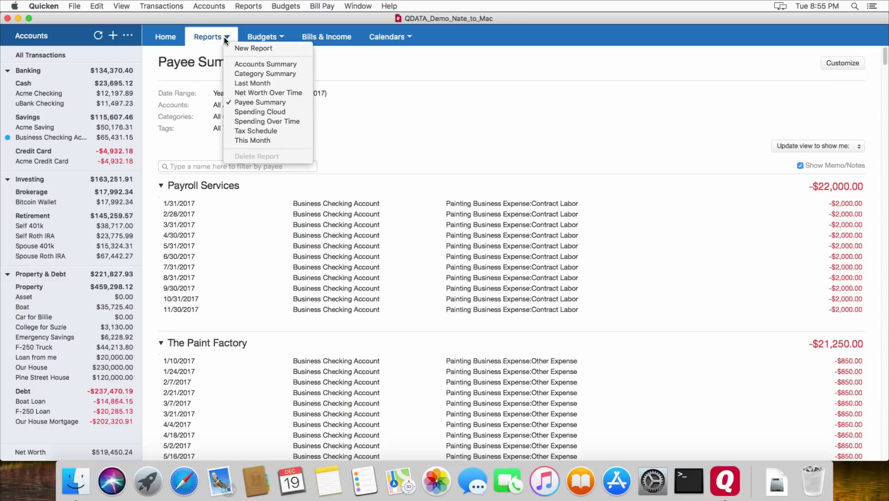
# Step: Show the Tax Schedule report and scroll through its Schedule A, C and E entries
pyautogui.click(235, 131)
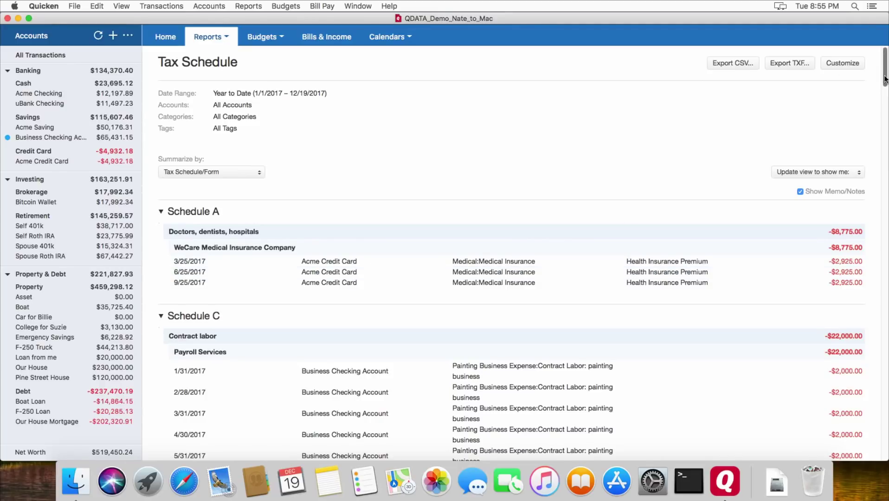
pyautogui.scroll(-10, 885, 79)
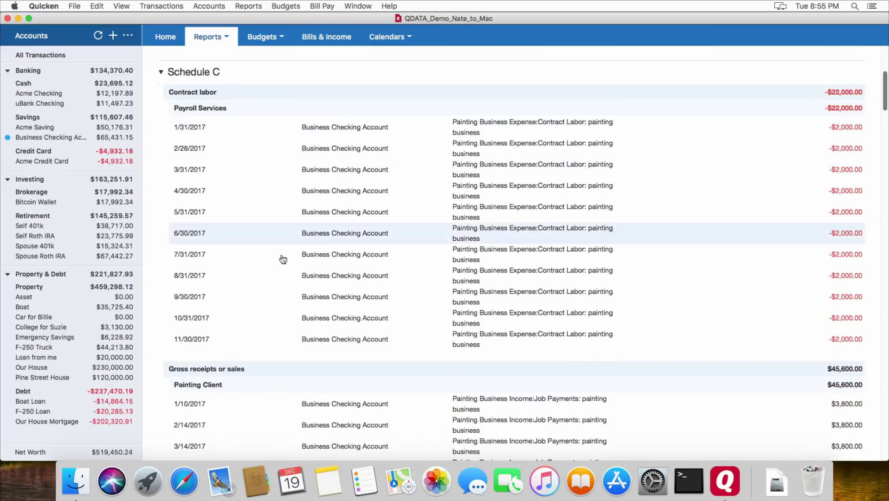
pyautogui.scroll(-10, 886, 129)
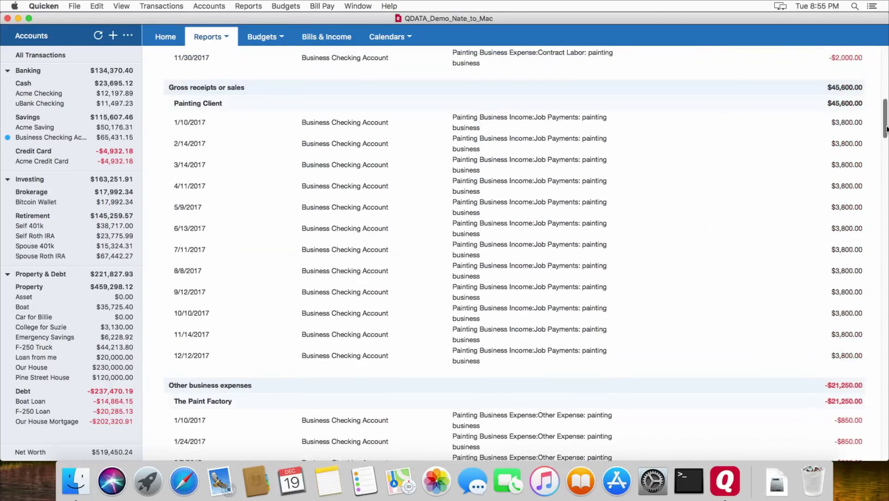
pyautogui.moveTo(886, 129); pyautogui.dragTo(881, 208)
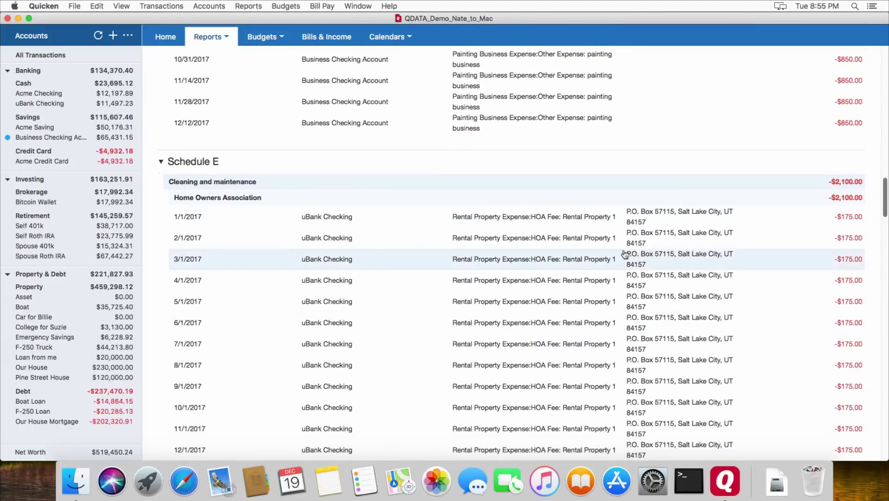
pyautogui.moveTo(884, 201)
pyautogui.mouseDown()
pyautogui.moveTo(883, 297)
pyautogui.moveTo(871, 156)
pyautogui.mouseUp()
pyautogui.scroll(15, 871, 156)
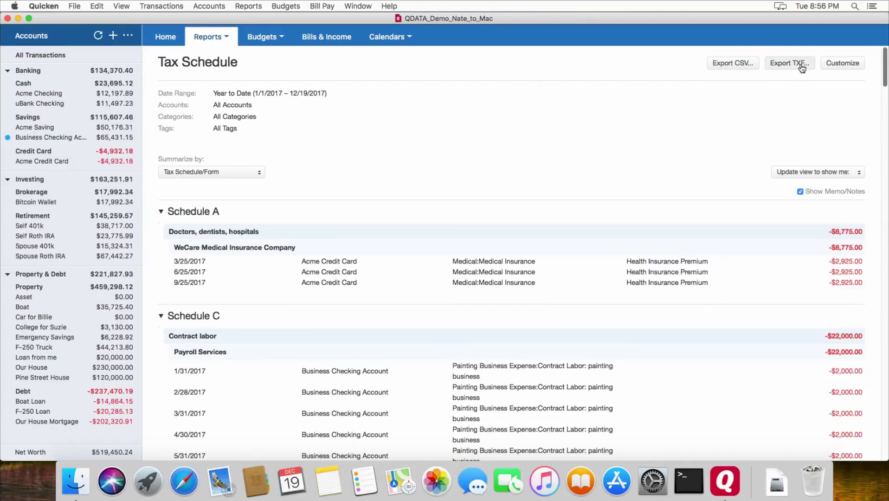
# Step: Keep the tax report summarized by Tax Schedule/Form
pyautogui.click(224, 174)
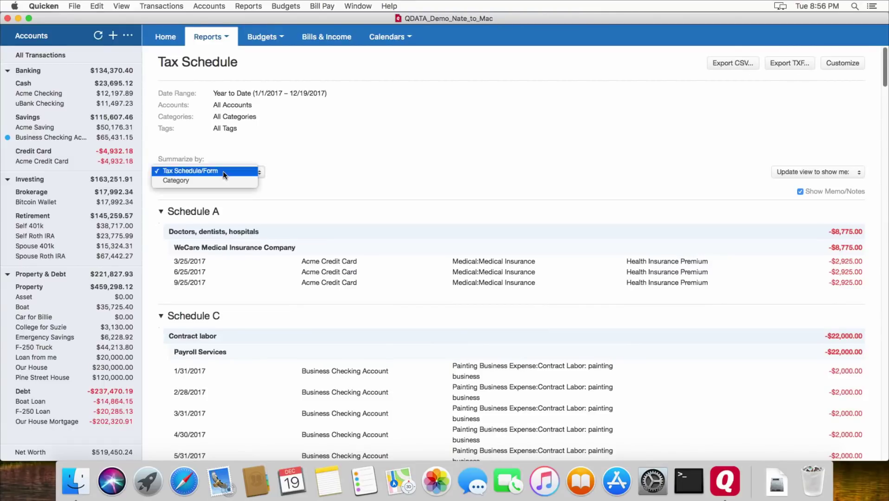
pyautogui.click(224, 174)
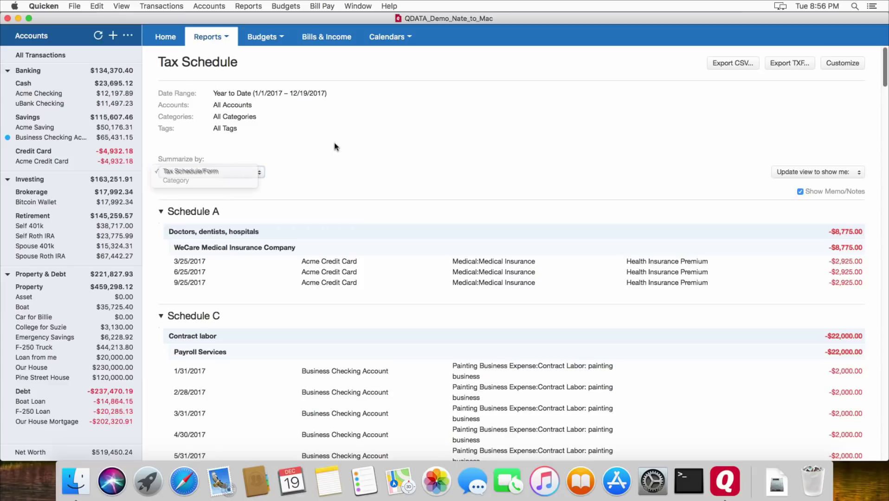
pyautogui.click(228, 37)
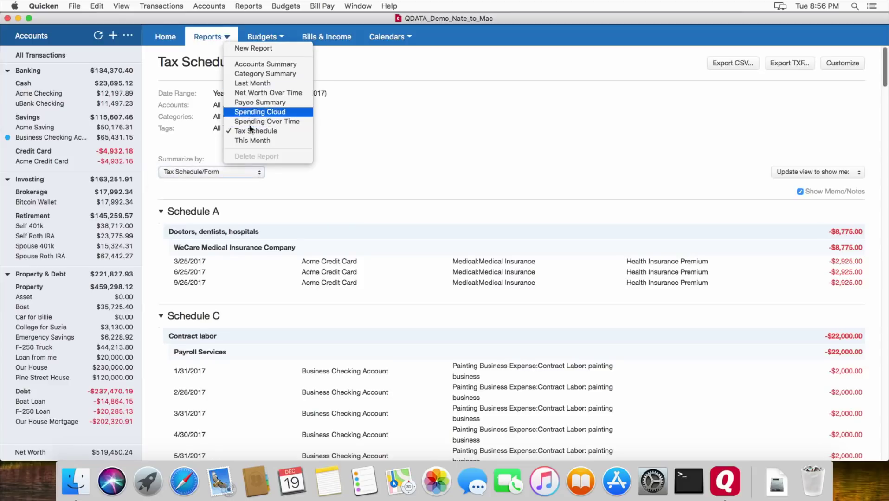
# Step: Show the This Month report, then start building a new comparison report
pyautogui.click(248, 141)
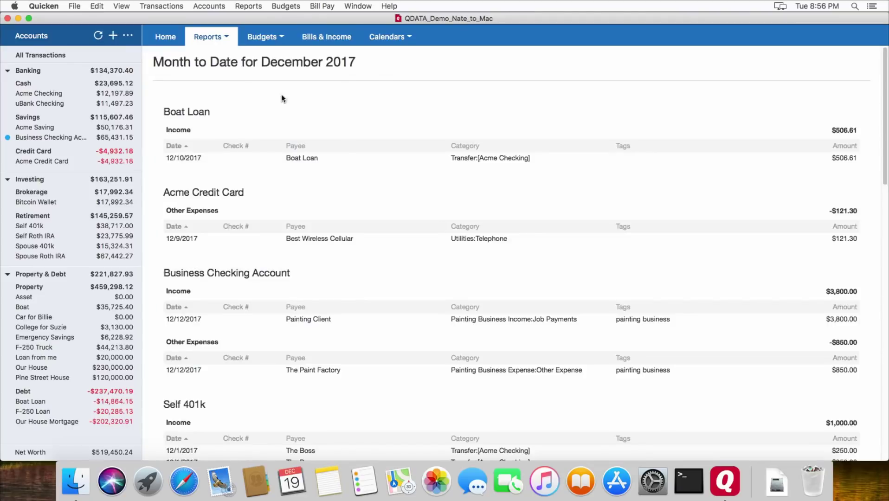
pyautogui.click(228, 38)
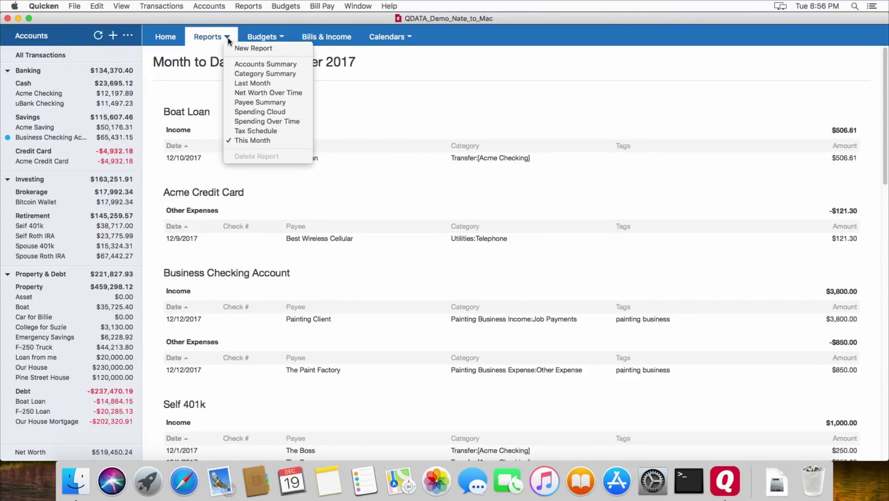
pyautogui.click(255, 49)
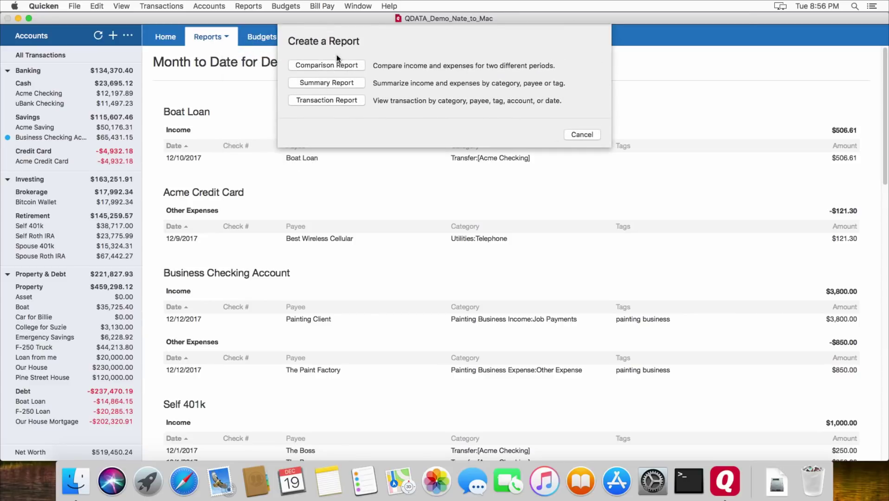
pyautogui.click(335, 65)
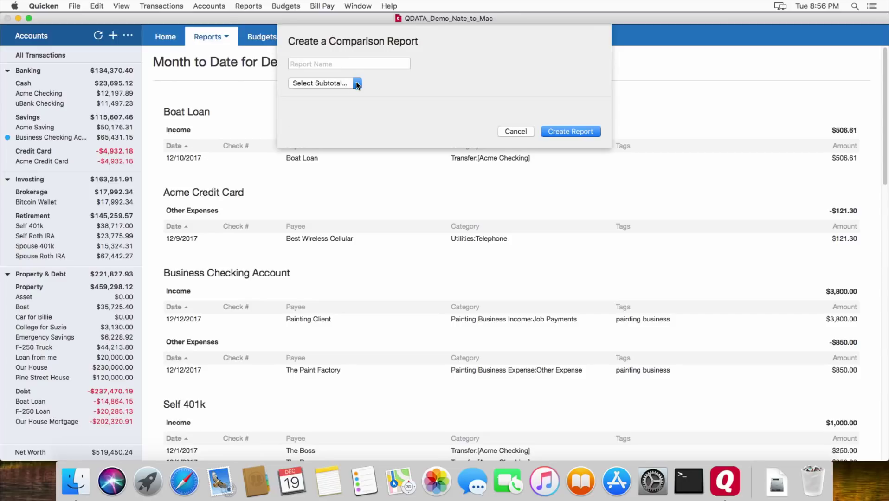
# Step: Subtotal the comparison by Category, cancel it, and go to the budget
pyautogui.click(357, 83)
pyautogui.click(322, 95)
pyautogui.click(520, 131)
pyautogui.click(272, 37)
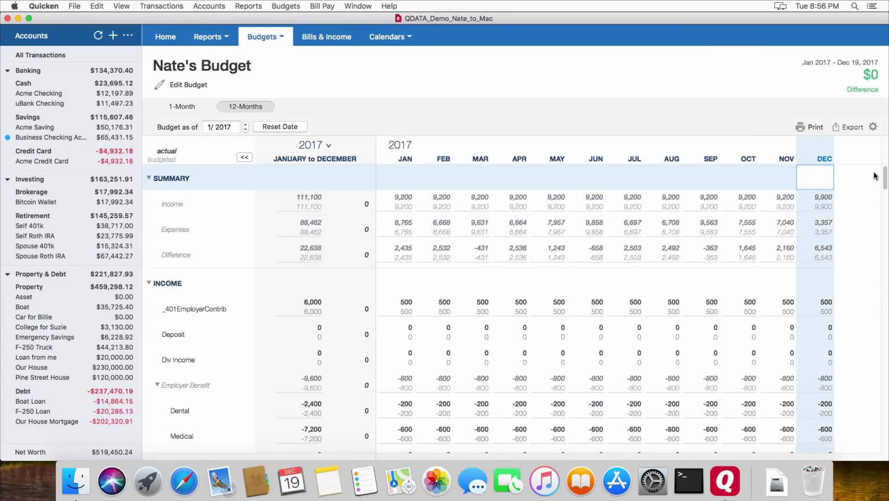
pyautogui.moveTo(883, 173); pyautogui.dragTo(874, 270)
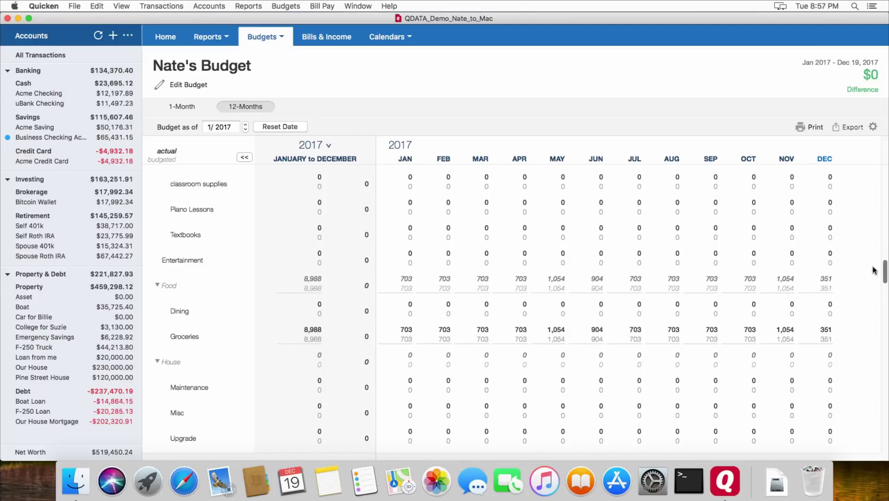
pyautogui.moveTo(874, 270); pyautogui.dragTo(884, 176)
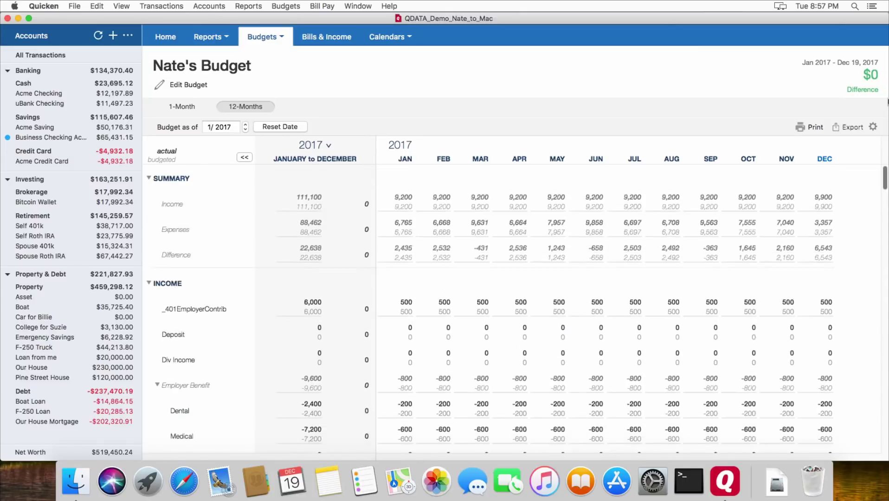
pyautogui.click(188, 86)
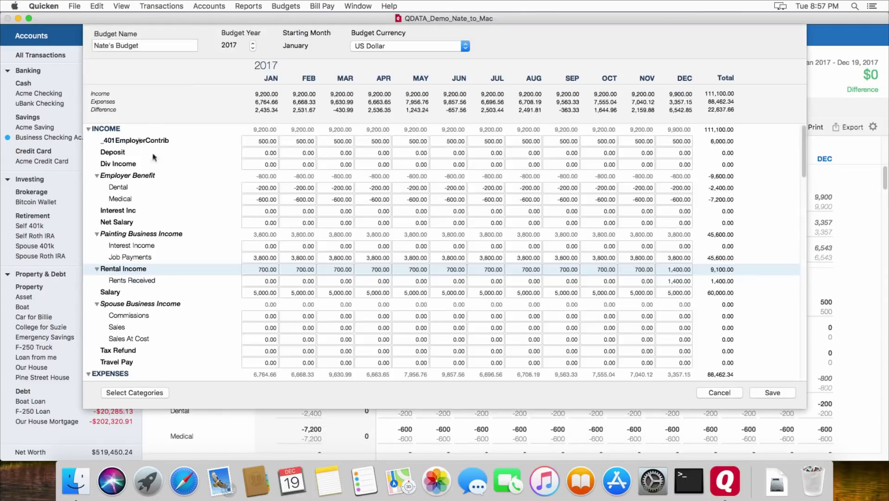
pyautogui.moveTo(803, 165); pyautogui.dragTo(788, 234)
pyautogui.press('Escape')
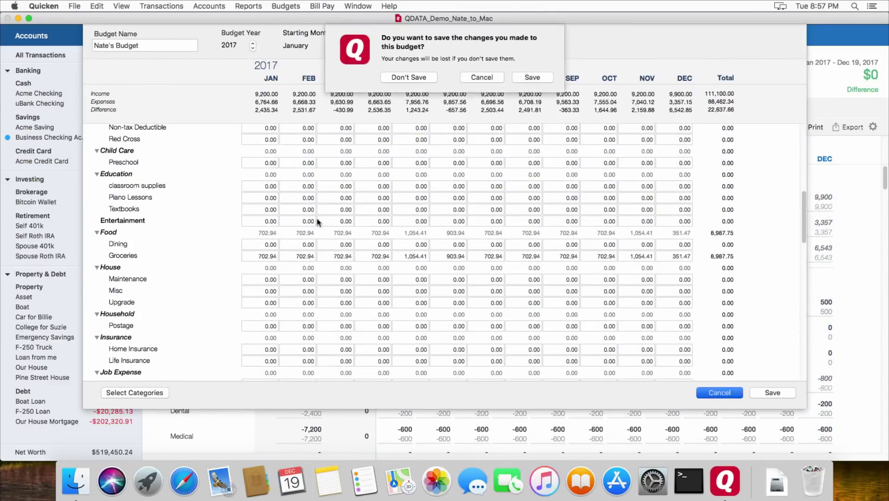
pyautogui.click(415, 77)
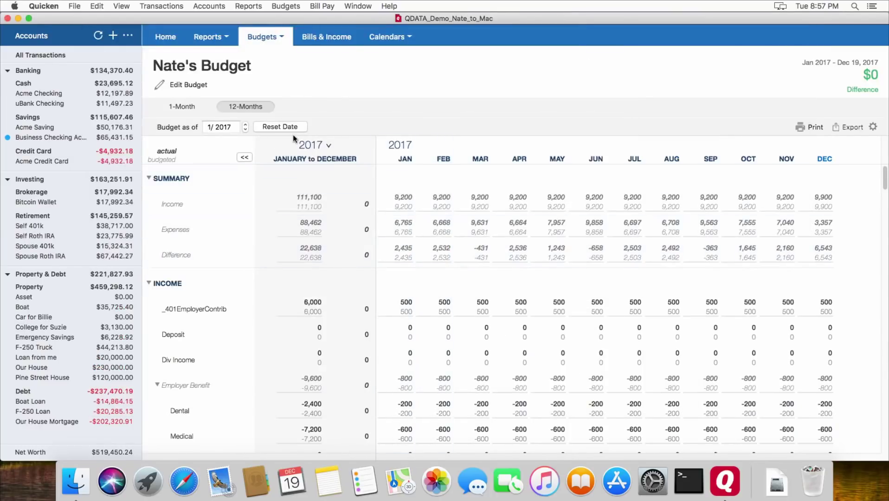
# Step: Switch the budget to the 1-Month view showing December 2017 goals
pyautogui.click(185, 108)
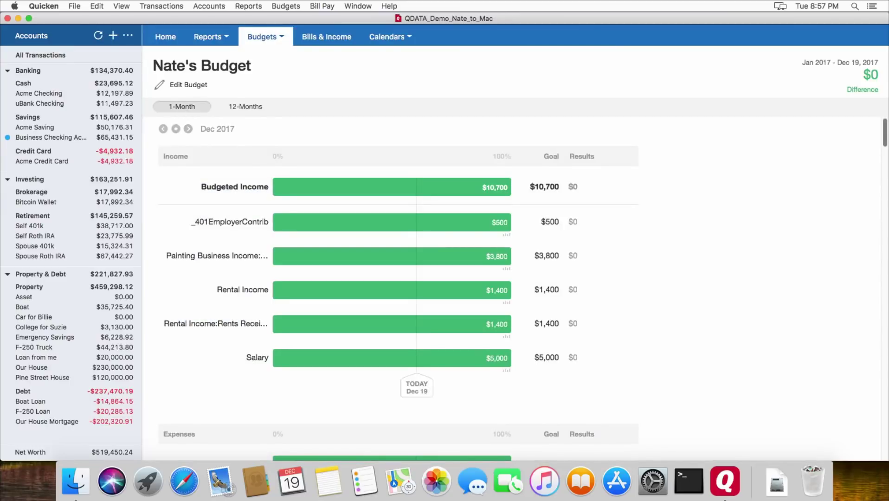
pyautogui.moveTo(885, 135)
pyautogui.mouseDown()
pyautogui.moveTo(885, 392)
pyautogui.moveTo(885, 123)
pyautogui.mouseUp()
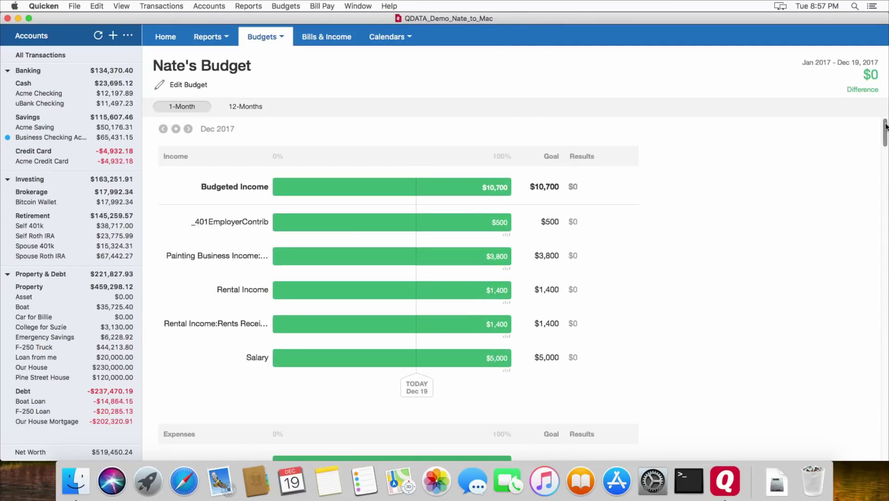
# Step: Review Bills & Income's upcoming income for the Next 30 Days, then show Projected Balances
pyautogui.click(307, 37)
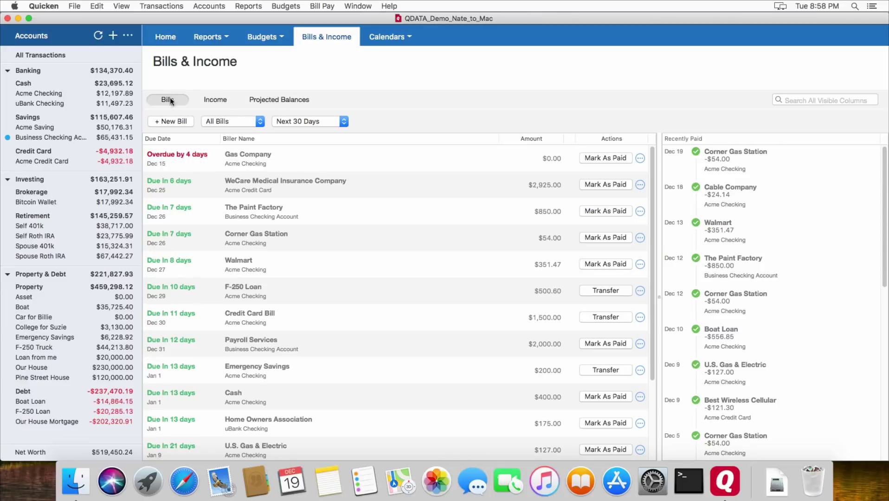
pyautogui.click(214, 101)
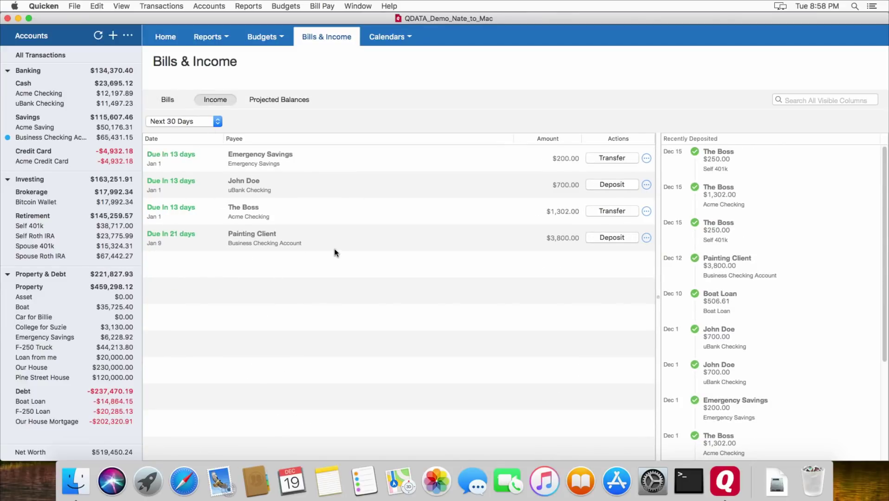
pyautogui.click(218, 122)
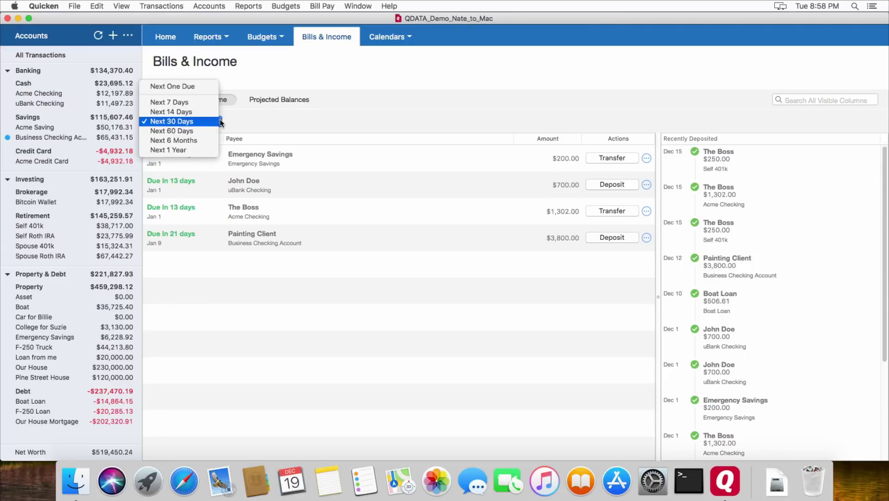
pyautogui.click(283, 99)
pyautogui.click(286, 98)
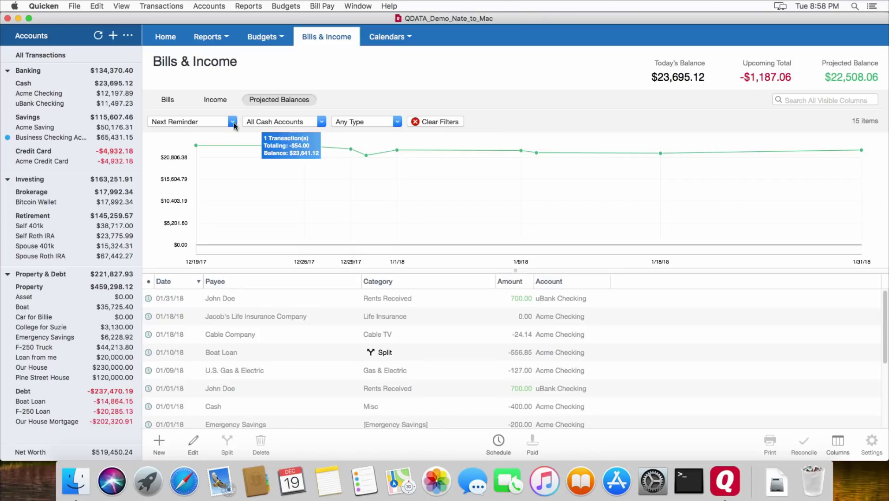
# Step: Try account filters (Acme Credit Card, Acme Checking, cash) and spending/income type filters, then clear them
pyautogui.click(286, 124)
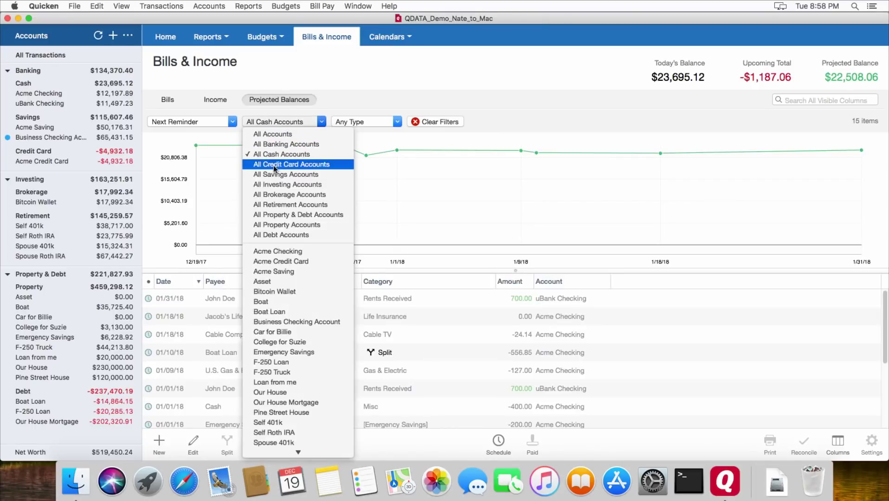
pyautogui.click(277, 263)
pyautogui.click(302, 125)
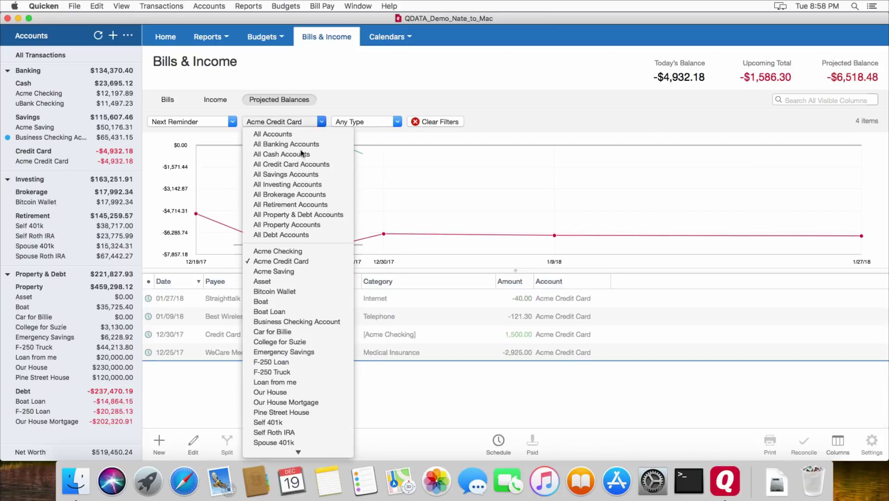
pyautogui.keyDown('super'); pyautogui.click(292, 193); pyautogui.keyUp('super')
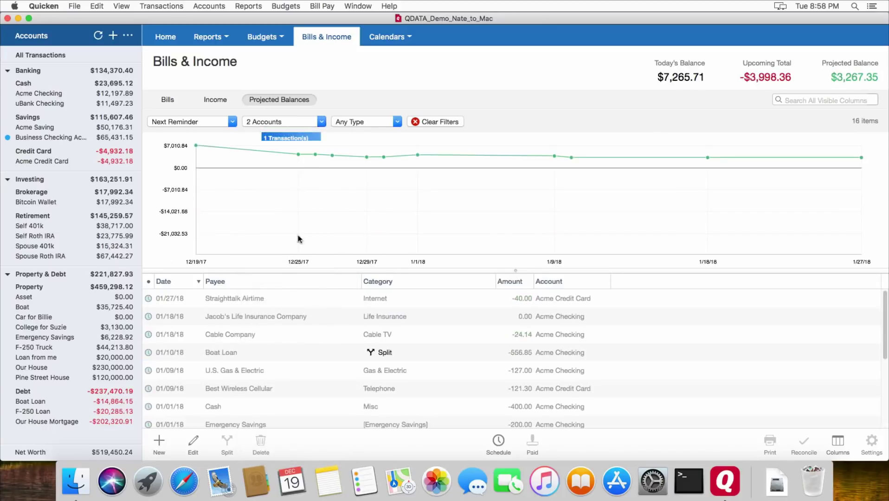
pyautogui.click(299, 123)
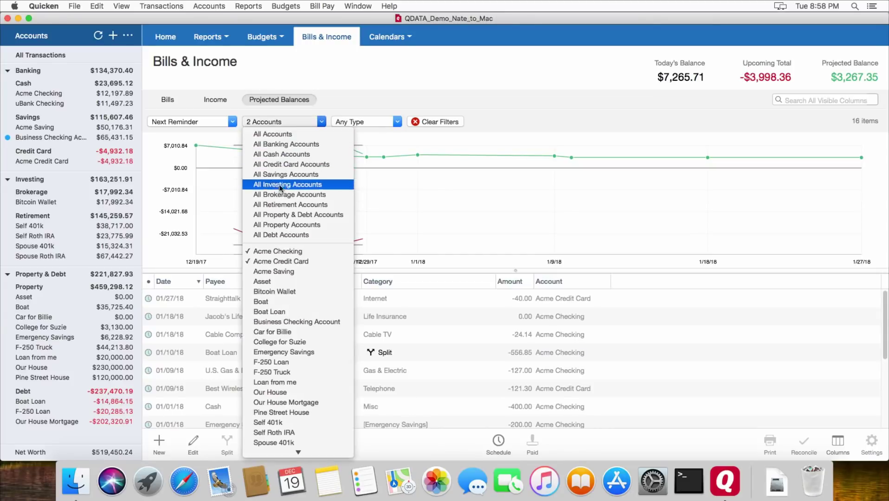
pyautogui.click(284, 154)
pyautogui.click(366, 122)
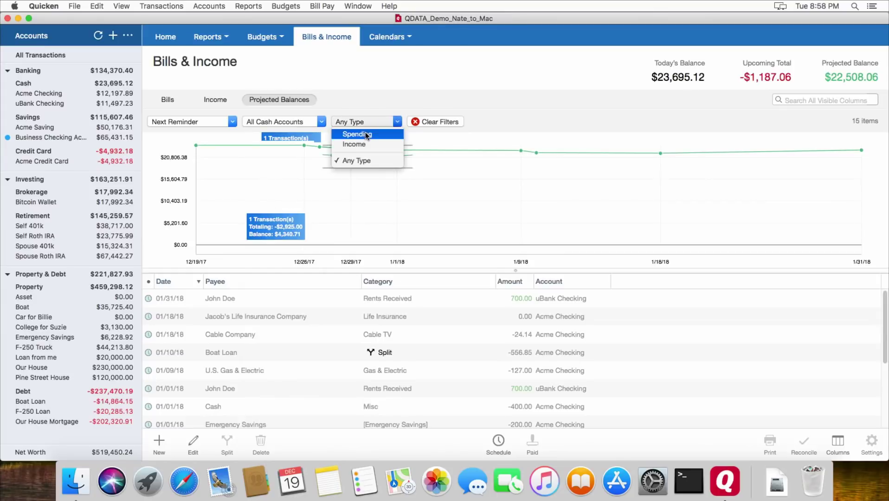
pyautogui.click(365, 133)
pyautogui.click(365, 122)
pyautogui.click(365, 144)
pyautogui.click(433, 121)
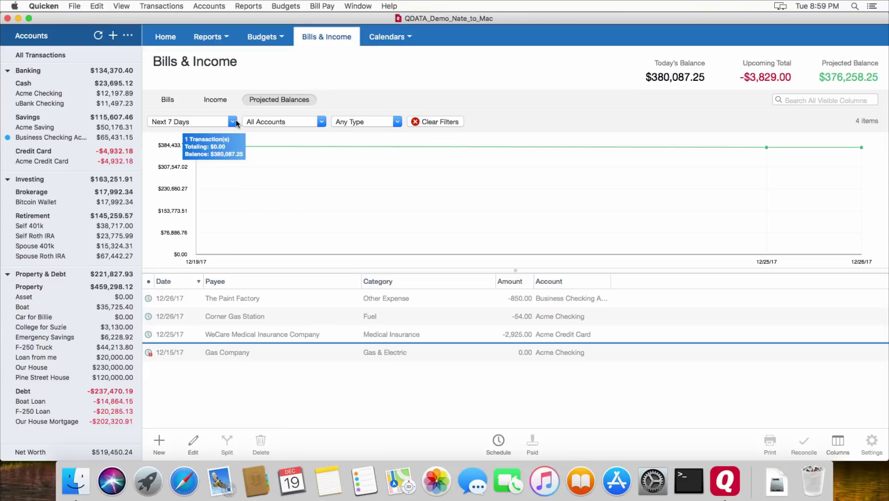
# Step: Project balances over the Next 90 Days for All Cash Accounts
pyautogui.click(232, 121)
pyautogui.click(202, 181)
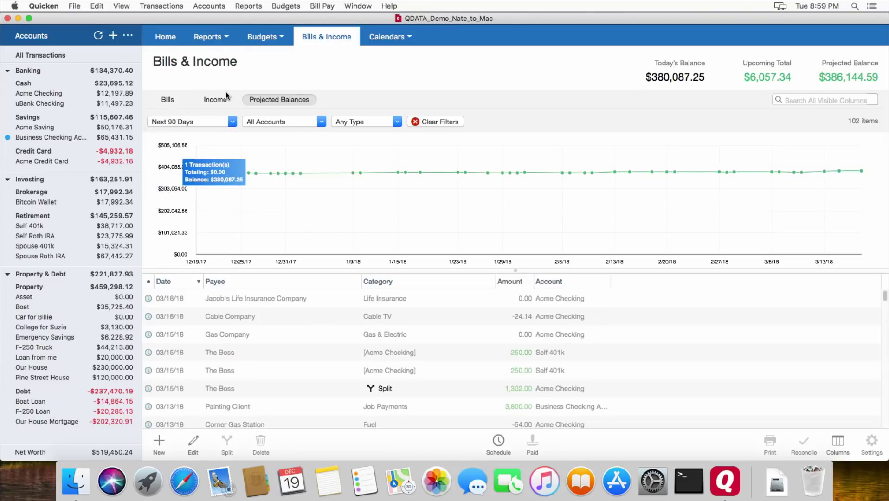
pyautogui.click(319, 121)
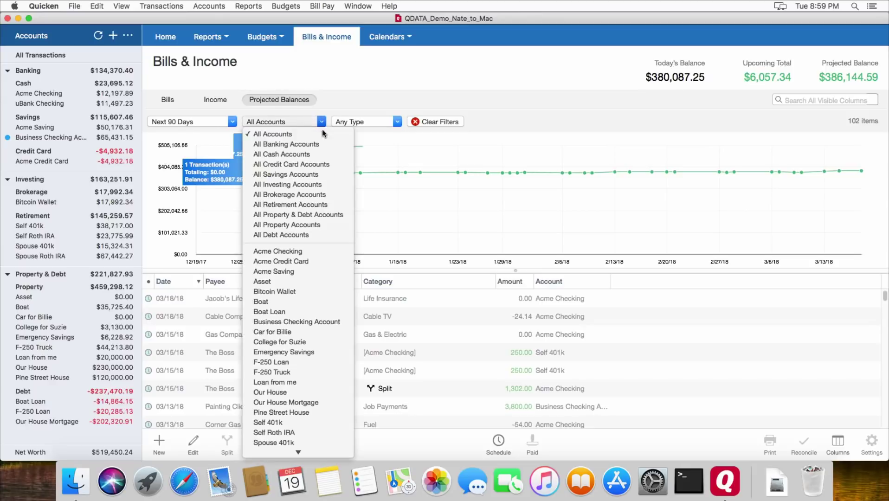
pyautogui.click(309, 155)
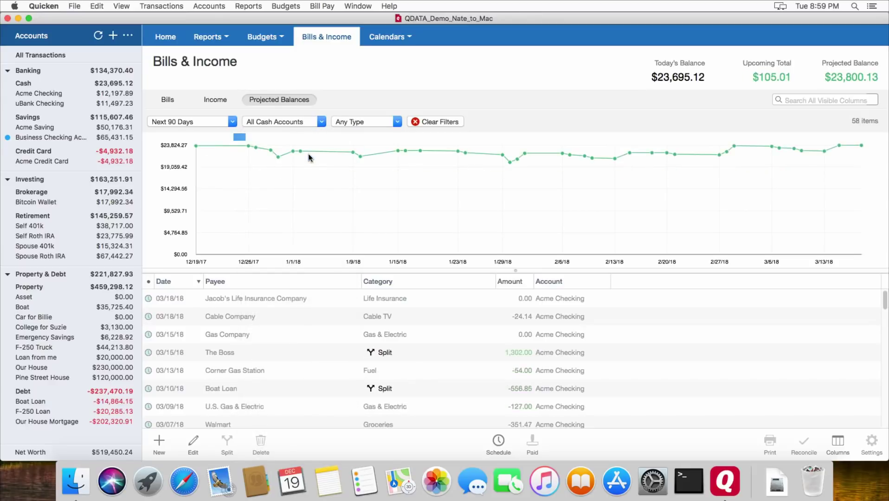
# Step: Open the December 2017 calendar and check the Dec 29 securities gains and losses
pyautogui.click(387, 37)
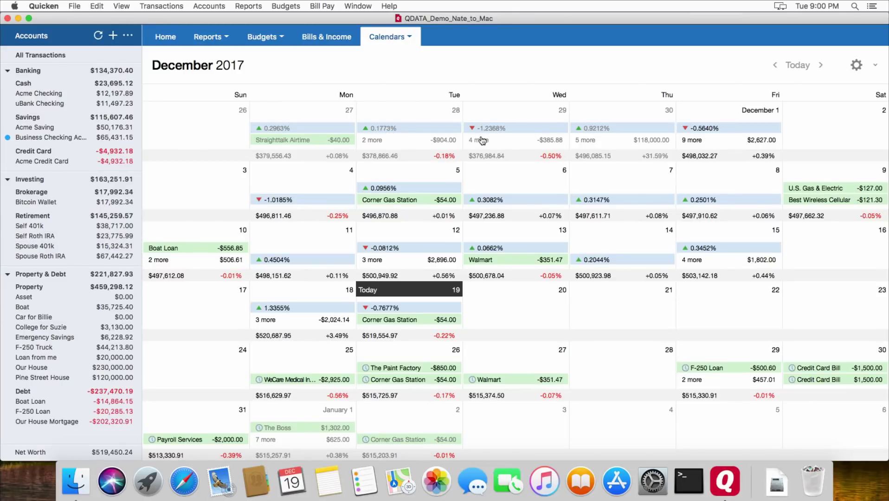
pyautogui.click(492, 130)
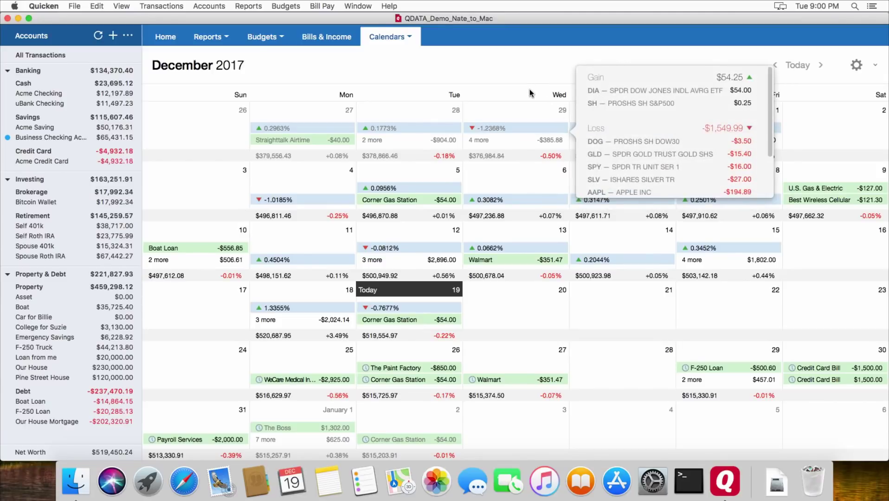
pyautogui.click(523, 64)
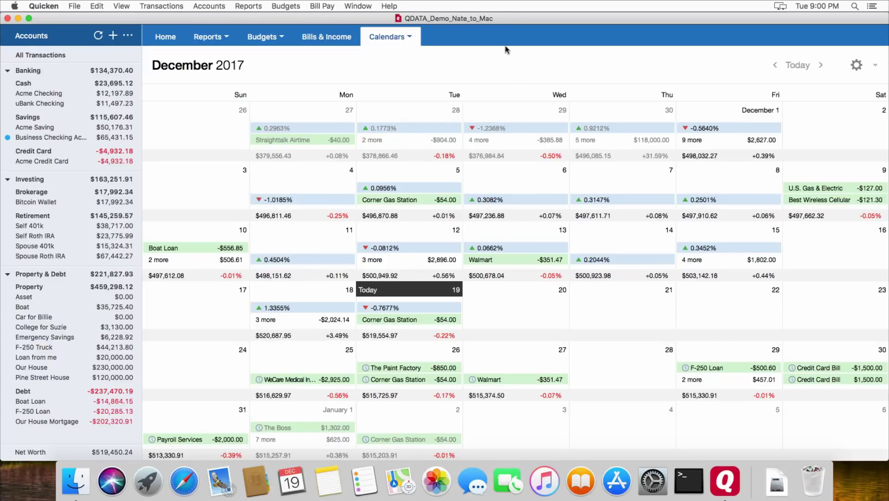
pyautogui.click(44, 6)
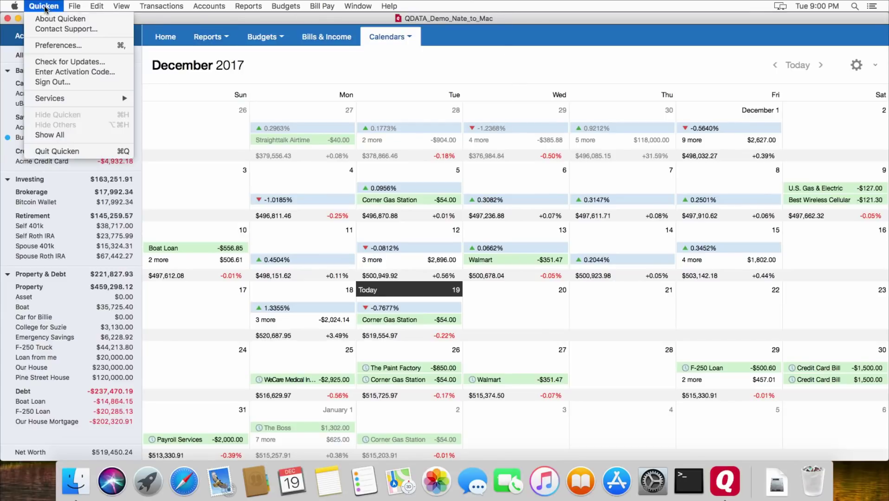
pyautogui.click(61, 45)
pyautogui.click(360, 150)
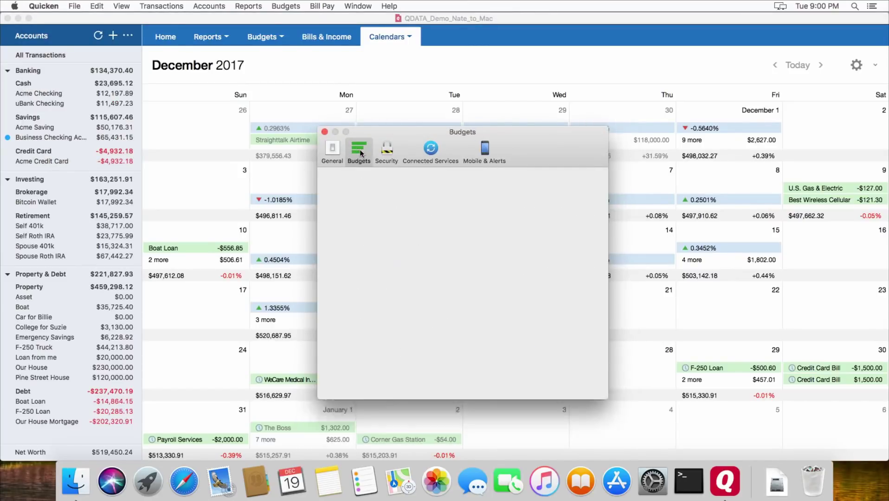
pyautogui.click(387, 149)
pyautogui.click(437, 160)
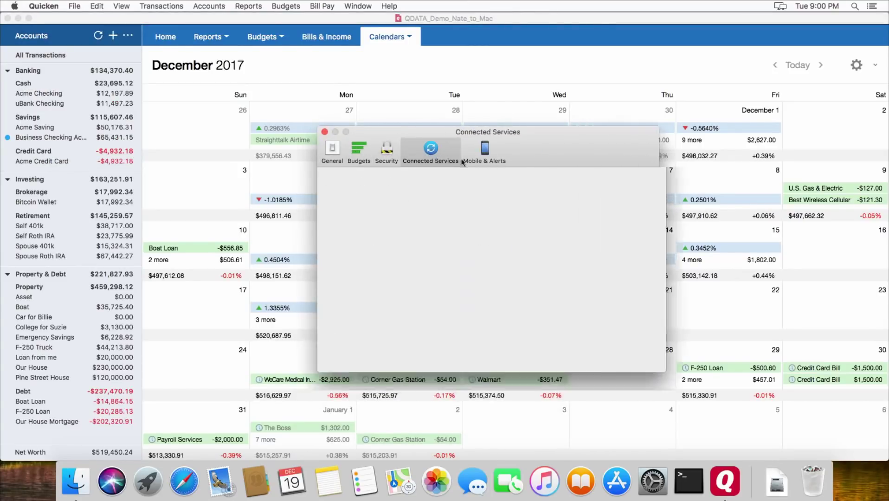
pyautogui.click(484, 161)
pyautogui.click(324, 132)
pyautogui.click(75, 7)
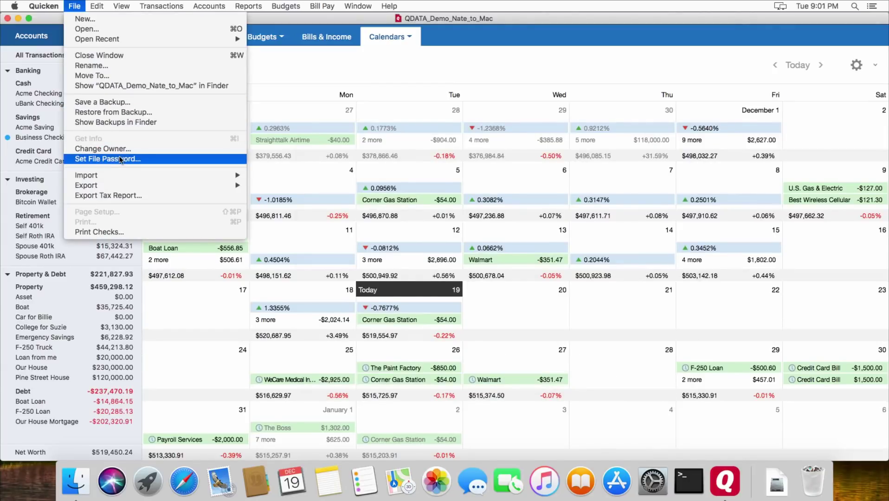
# Step: Look over the File menu's Import submenu and the View menu, then the Transactions menu
pyautogui.moveTo(119, 177)
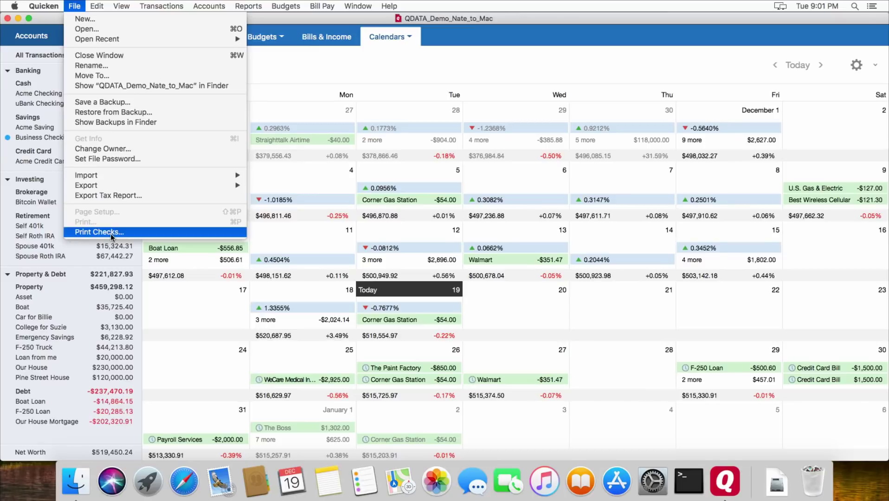
pyautogui.moveTo(117, 6)
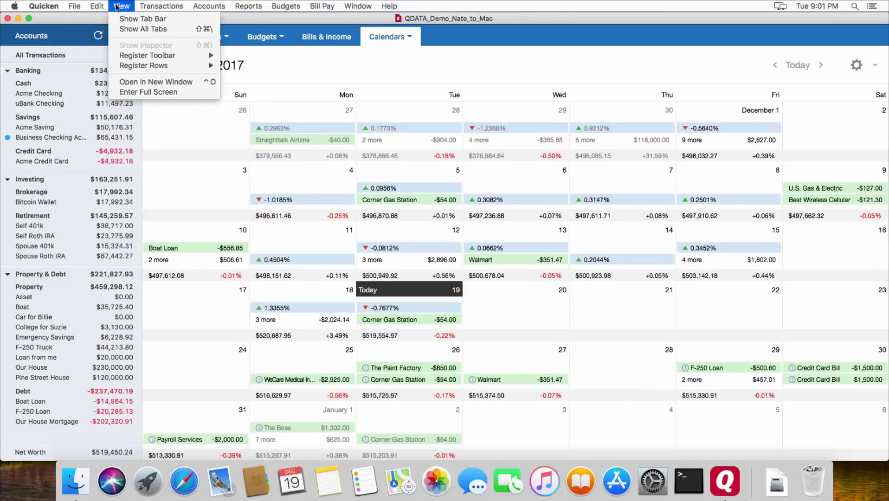
pyautogui.moveTo(145, 69)
pyautogui.moveTo(153, 7)
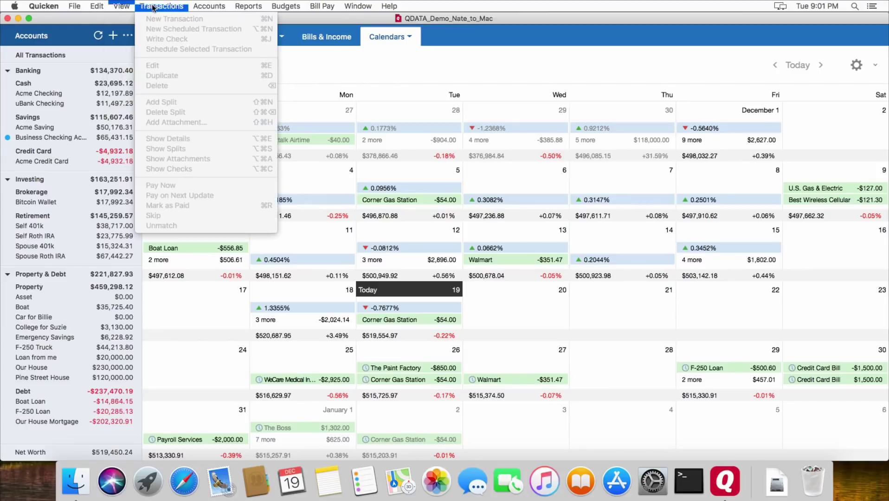
# Step: Open the Acme Checking register and browse the Transactions, Accounts, Reports, Budgets and Bill Pay menus
pyautogui.click(40, 97)
pyautogui.click(39, 97)
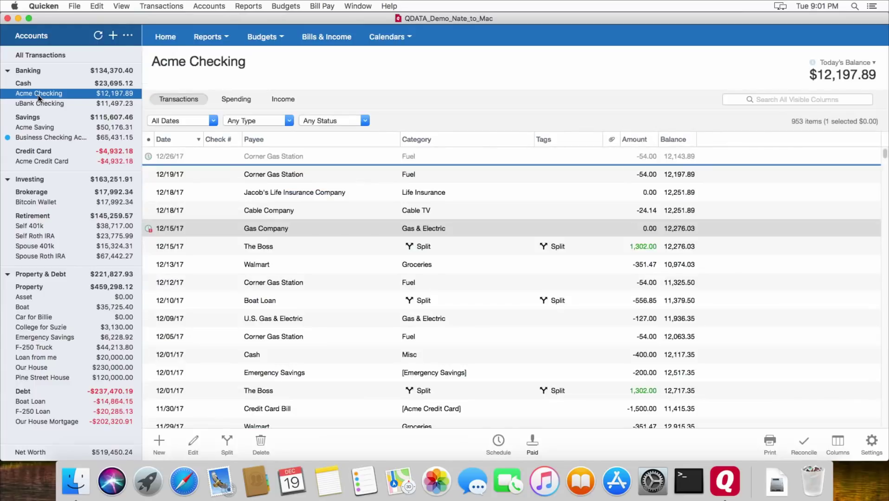
pyautogui.click(155, 8)
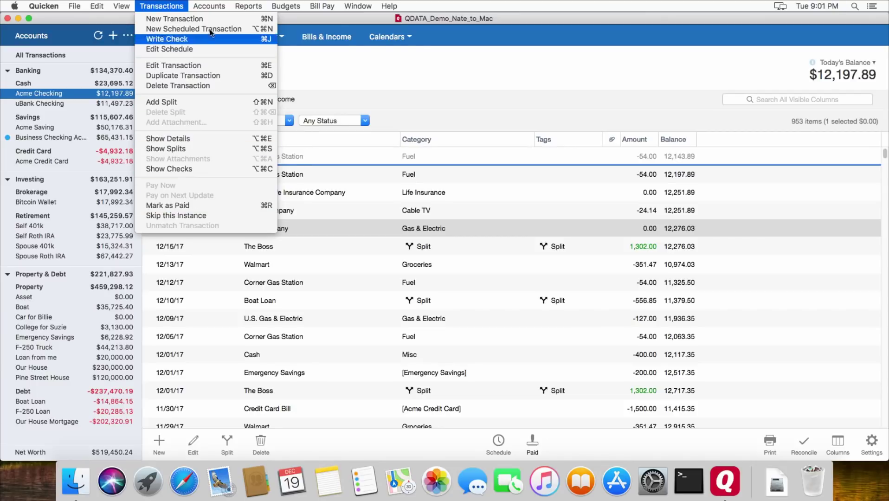
pyautogui.moveTo(209, 6)
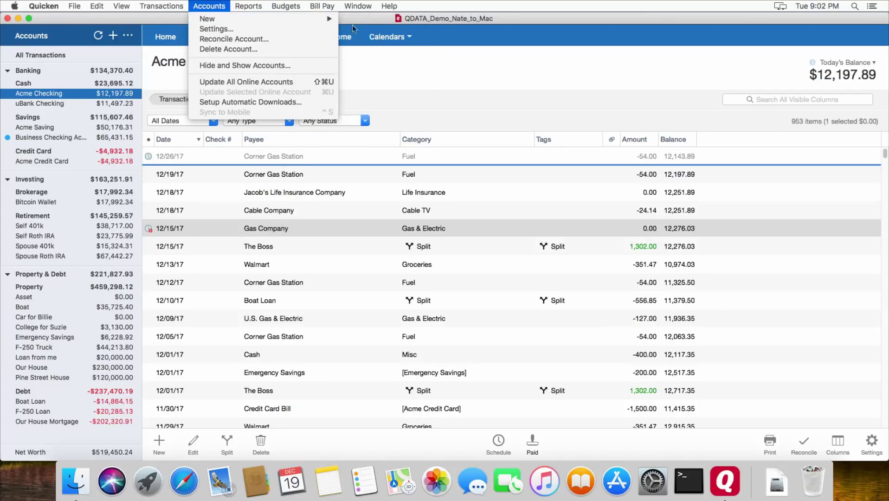
pyautogui.moveTo(322, 18)
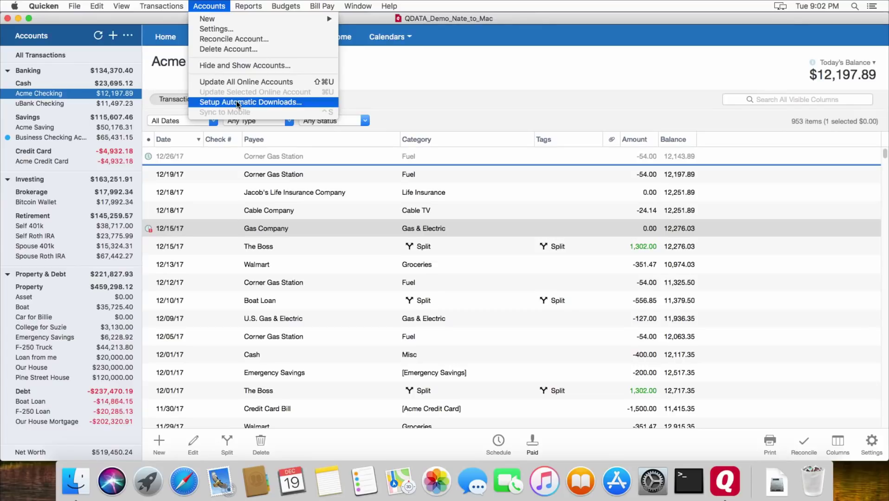
pyautogui.moveTo(251, 10)
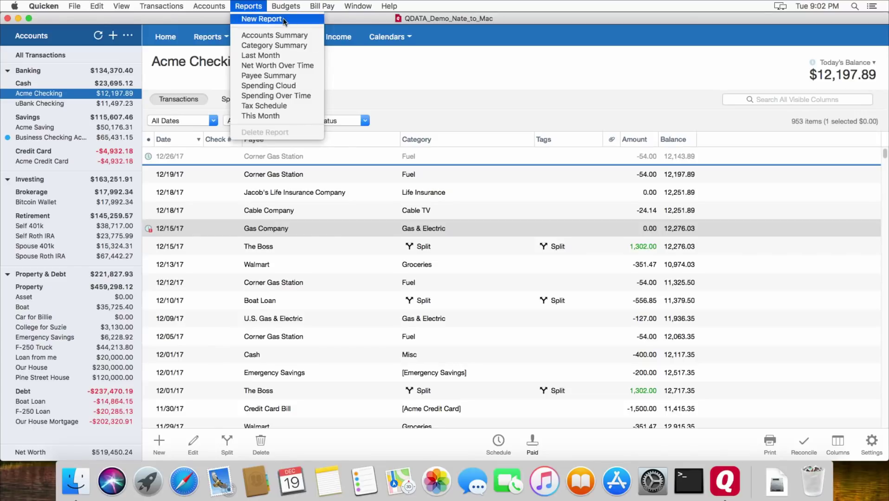
pyautogui.moveTo(293, 10)
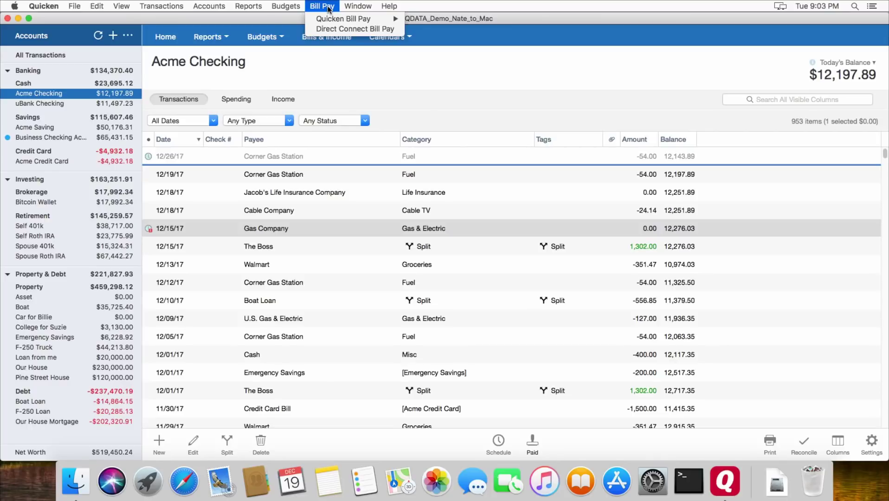
# Step: Open the account status window and close it again
pyautogui.moveTo(360, 8)
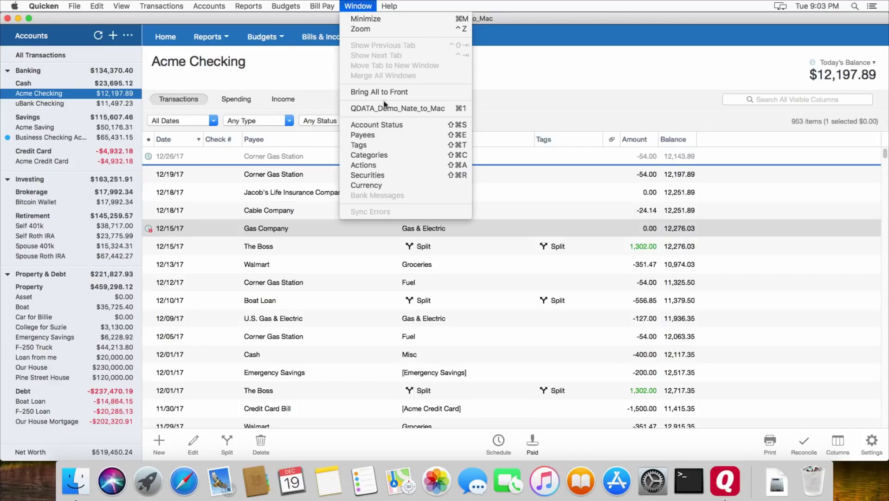
pyautogui.click(365, 125)
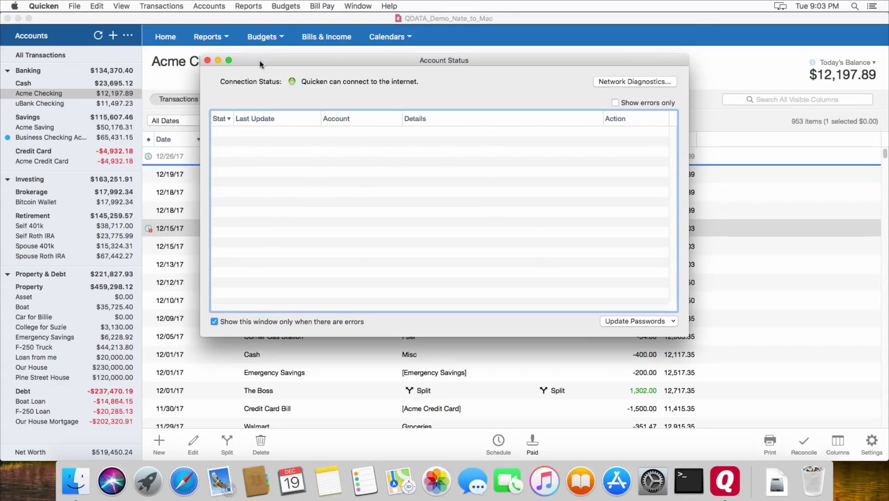
pyautogui.click(207, 61)
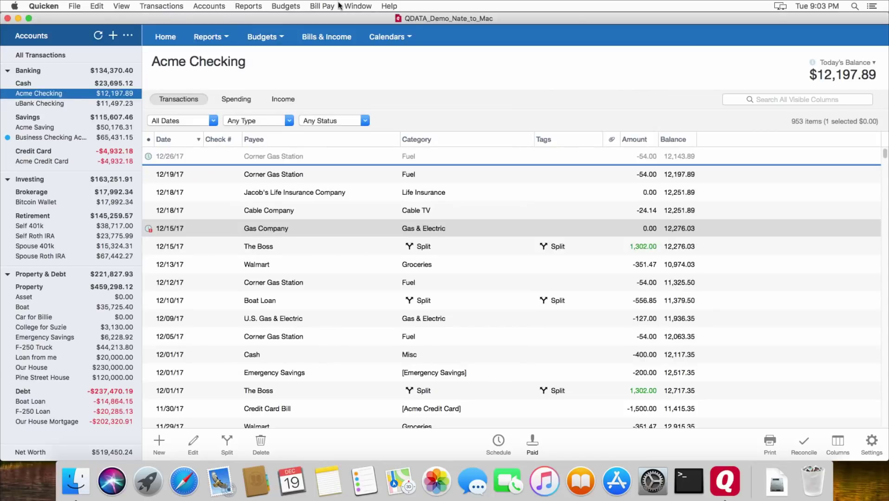
# Step: Open the Payees list from the Window menu, scroll through it, and close it
pyautogui.click(357, 6)
pyautogui.click(367, 134)
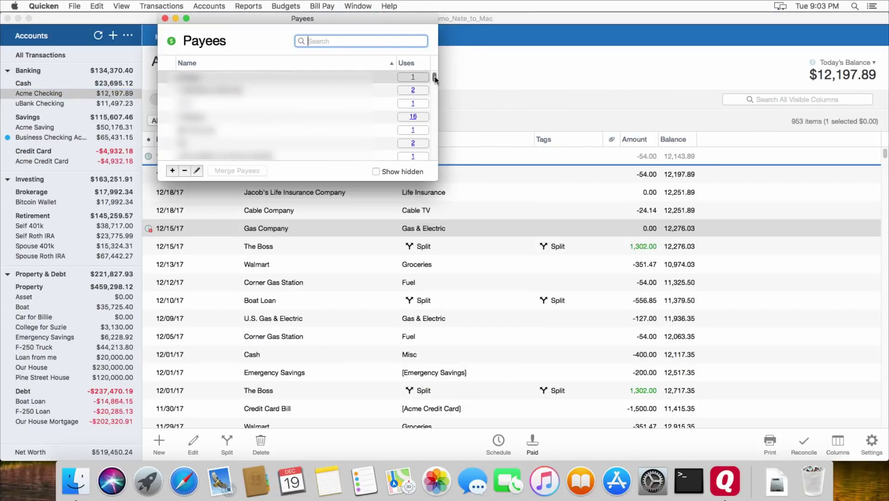
pyautogui.scroll(-10, 437, 91)
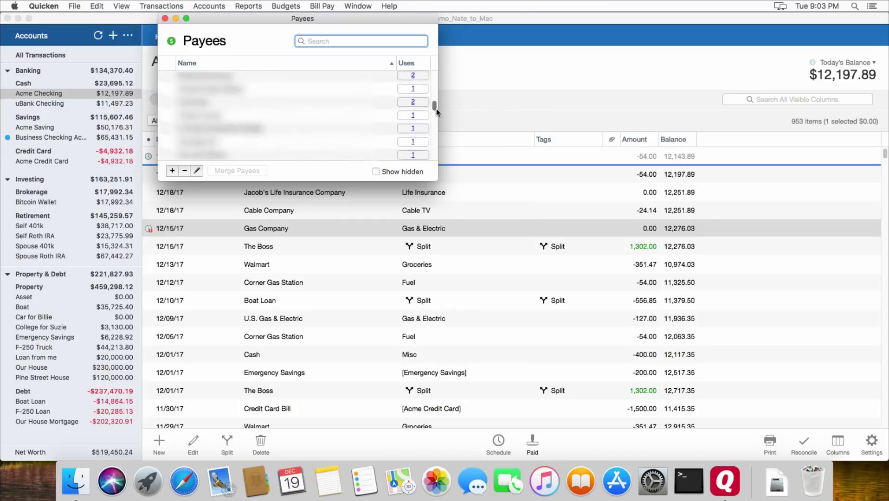
pyautogui.click(165, 18)
# Step: View and close the Tags list, then open Window > Categories
pyautogui.click(365, 6)
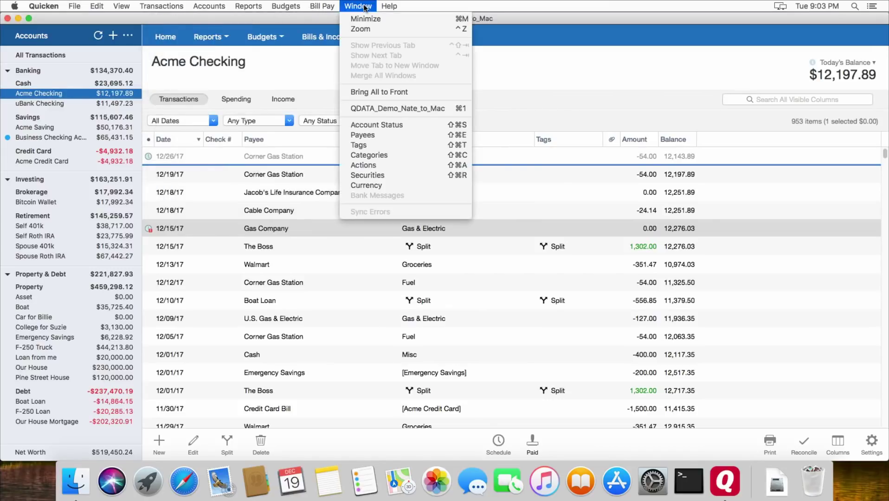
pyautogui.click(377, 144)
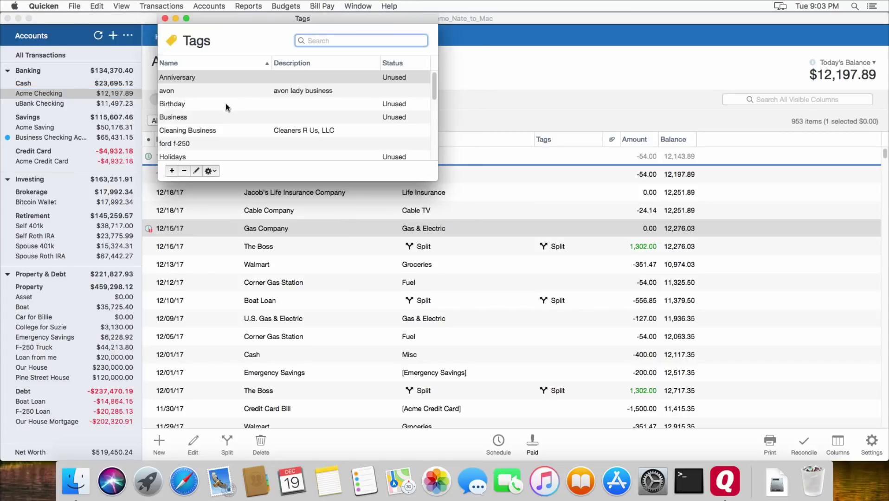
pyautogui.click(165, 18)
pyautogui.click(364, 6)
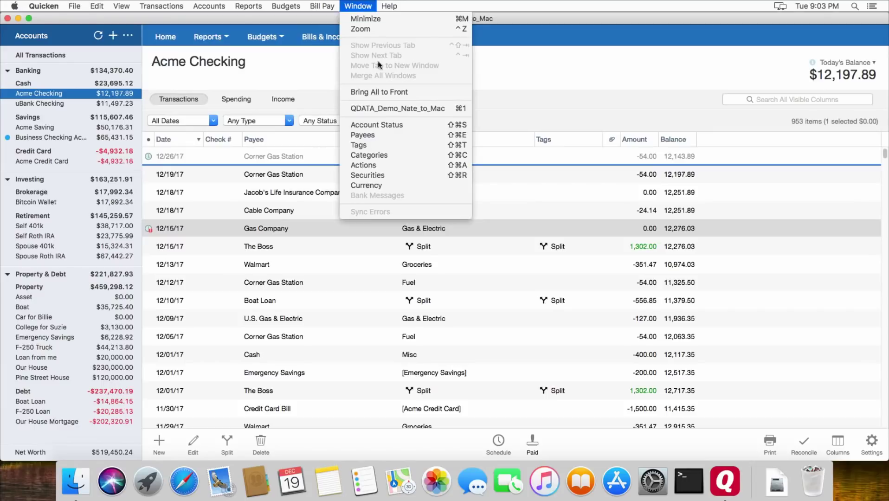
pyautogui.click(370, 156)
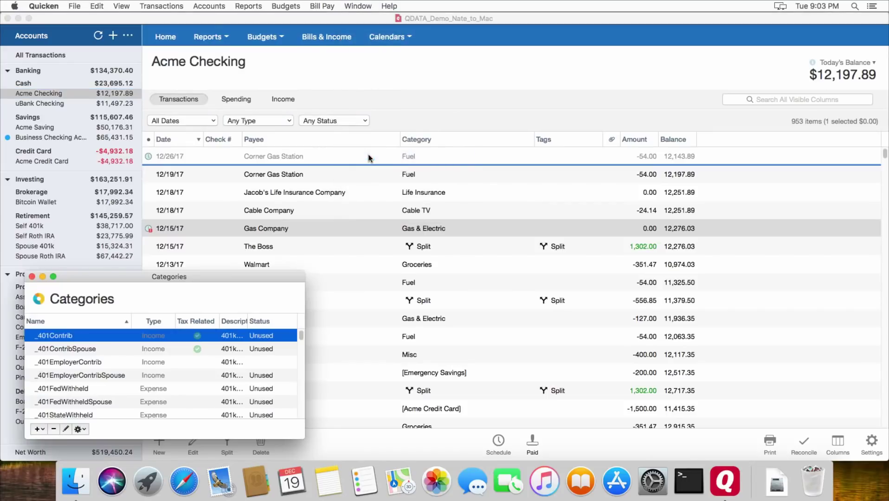
pyautogui.click(53, 276)
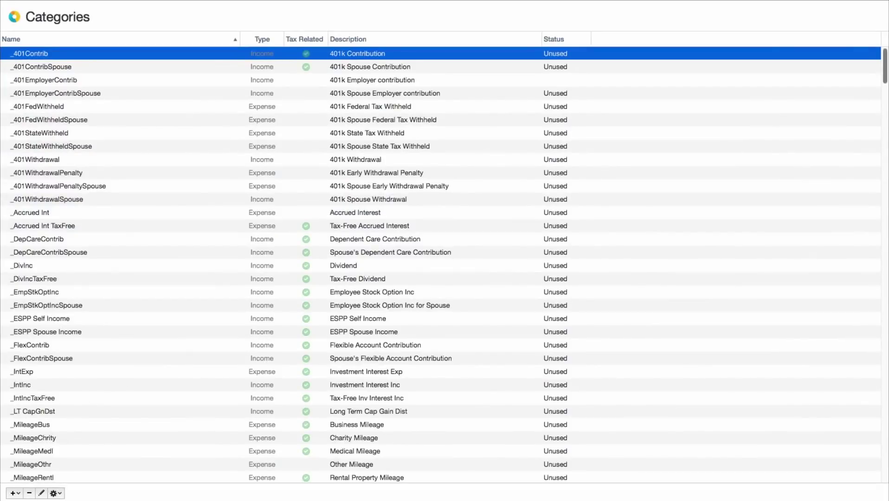
pyautogui.scroll(-15, 875, 75)
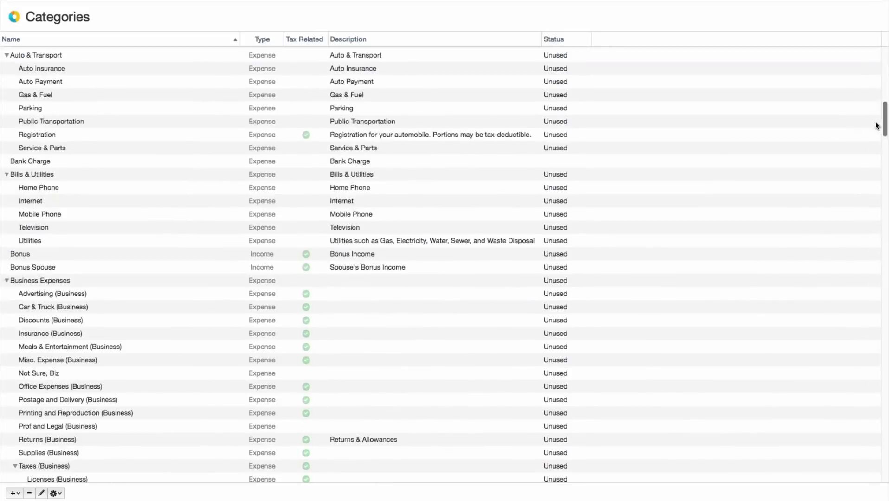
pyautogui.scroll(-20, 876, 125)
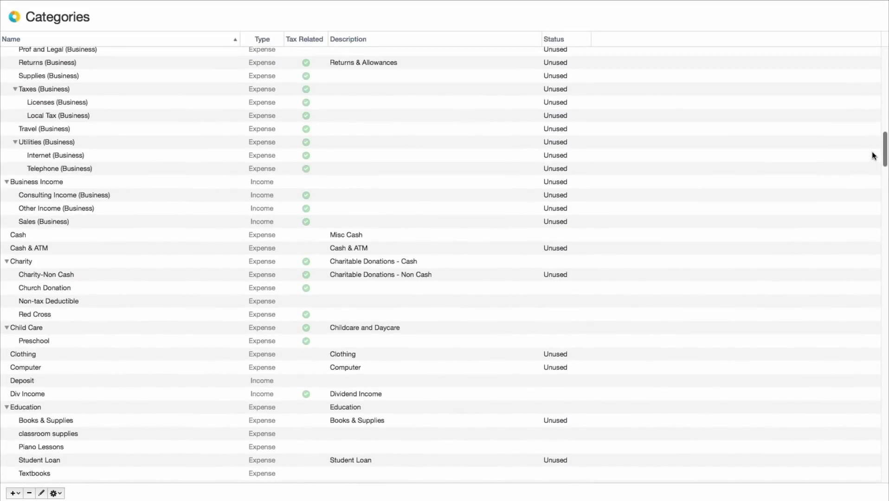
pyautogui.scroll(-10, 867, 205)
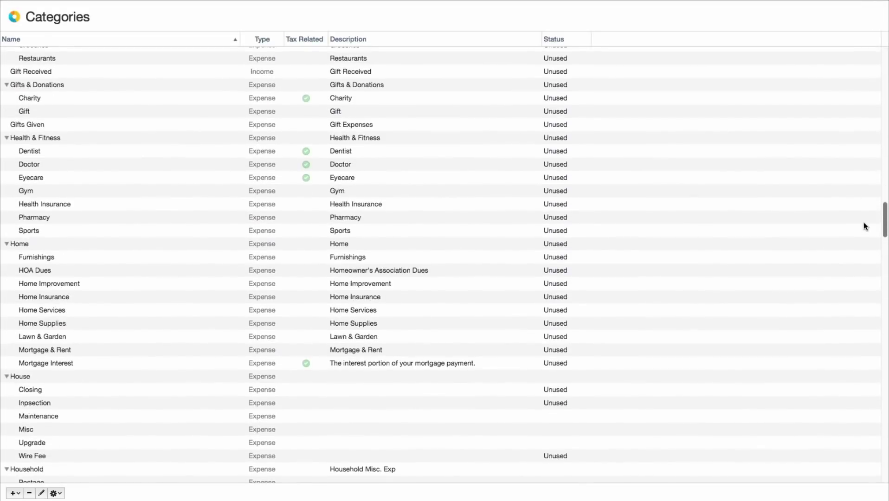
pyautogui.scroll(5, 864, 218)
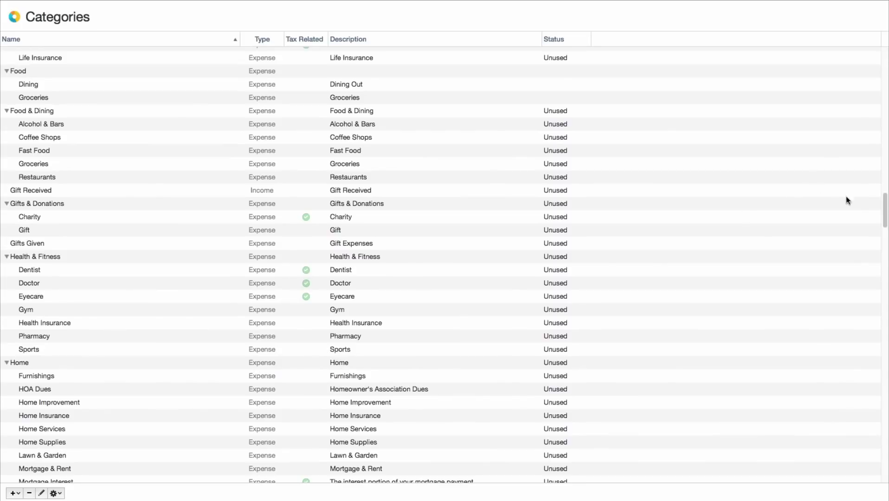
pyautogui.moveTo(884, 212); pyautogui.dragTo(885, 304)
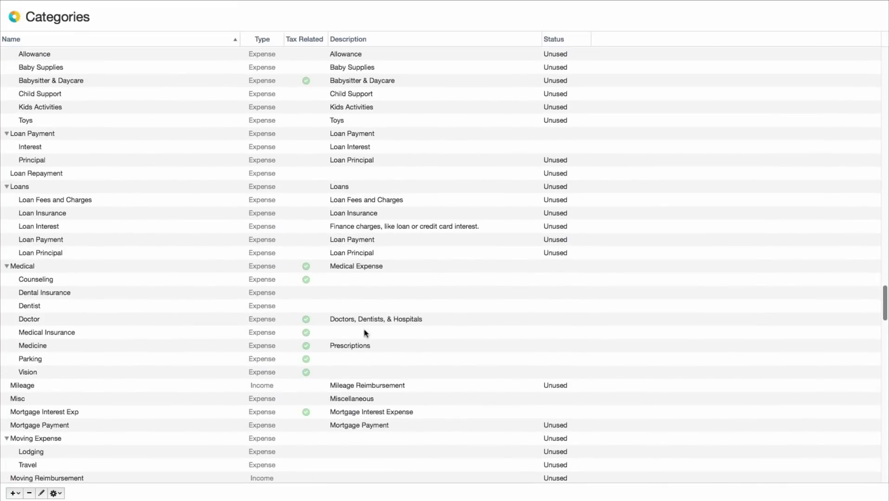
pyautogui.click(31, 317)
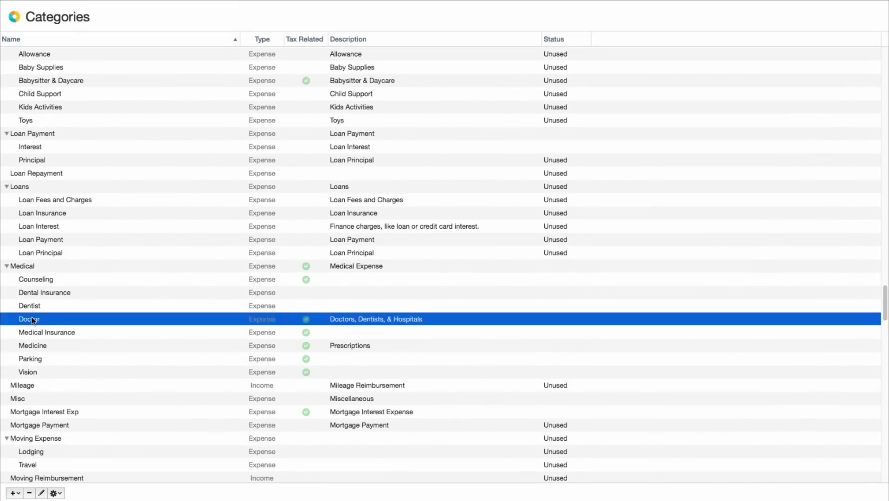
pyautogui.click(41, 493)
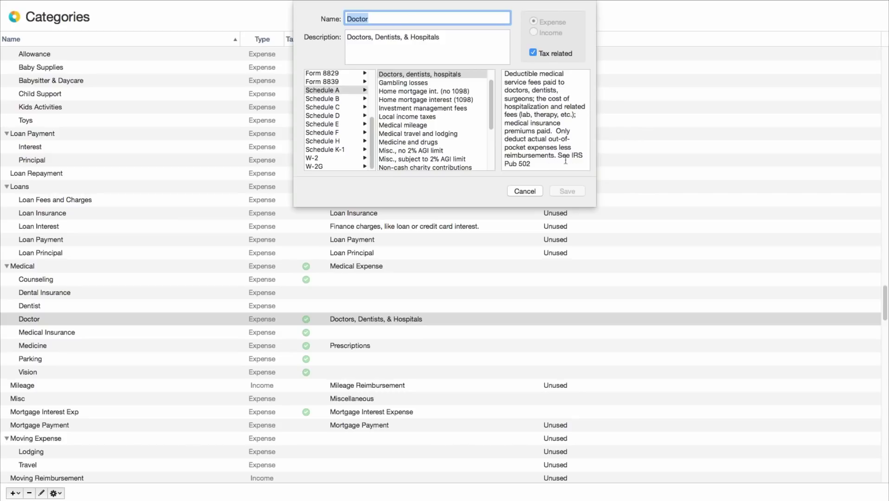
pyautogui.click(525, 191)
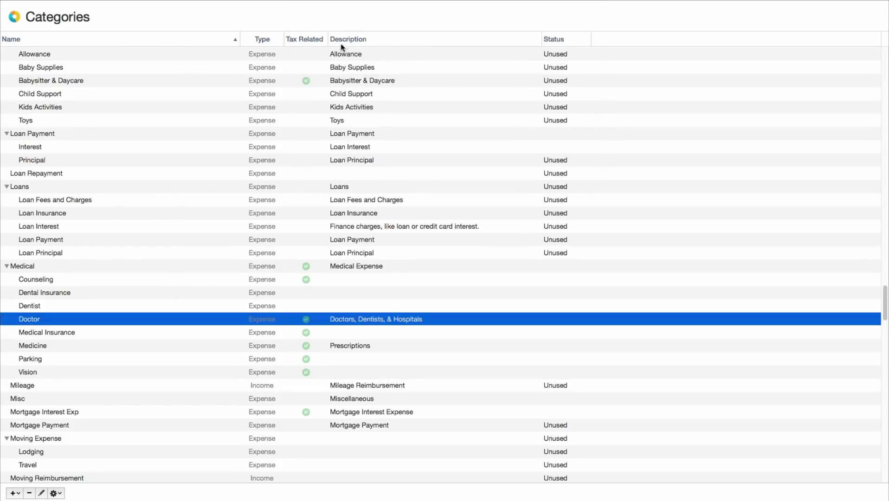
pyautogui.moveTo(78, 3)
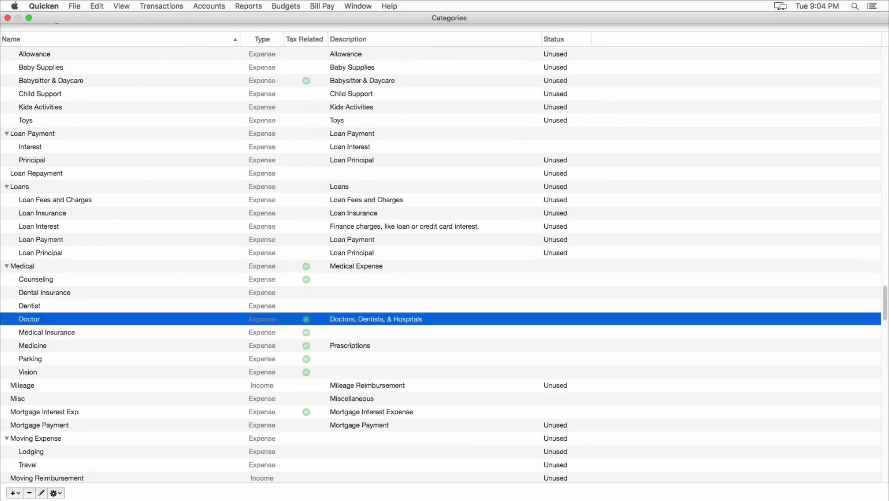
pyautogui.click(28, 17)
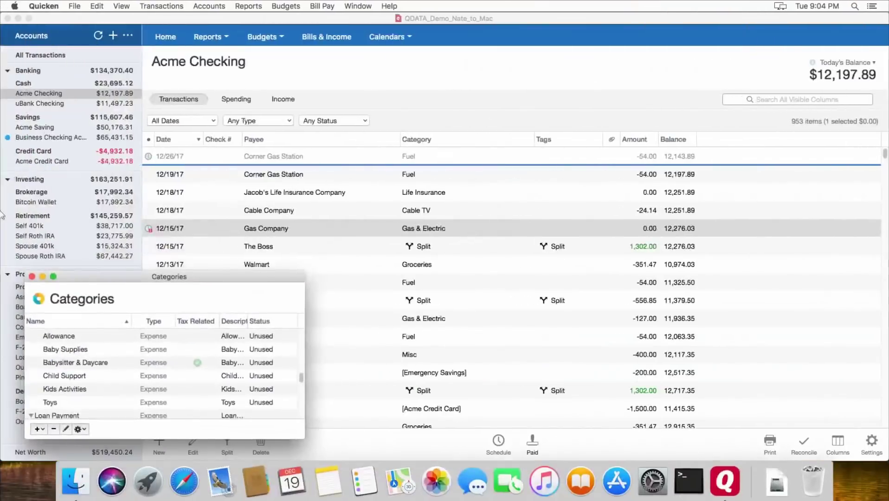
# Step: Close Categories, then open the Actions list, move it over the register, and close it
pyautogui.click(32, 276)
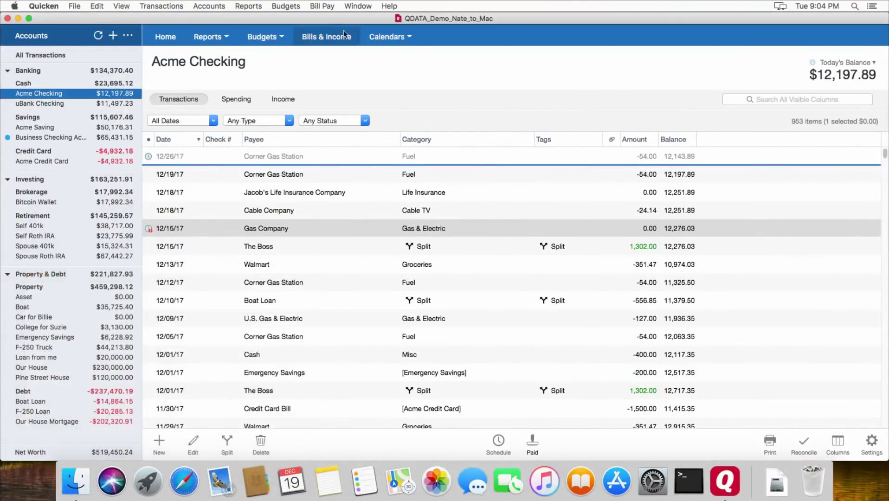
pyautogui.click(365, 7)
pyautogui.click(394, 166)
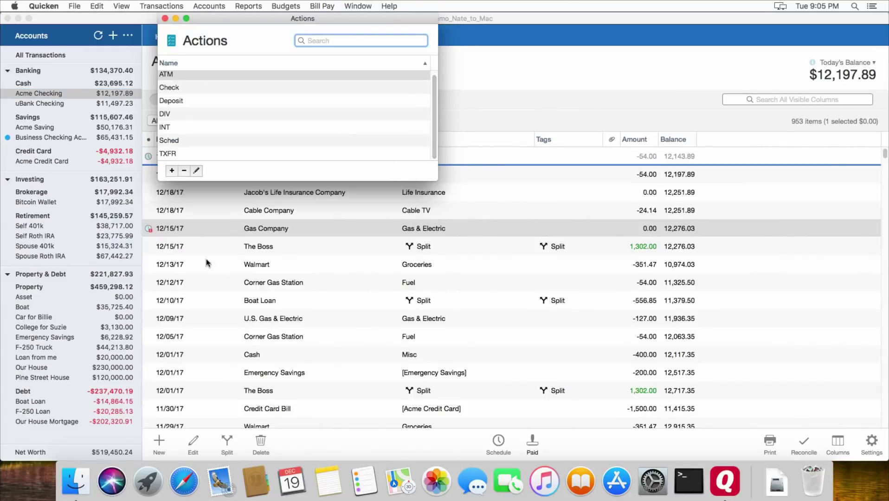
pyautogui.moveTo(231, 17); pyautogui.dragTo(348, 91)
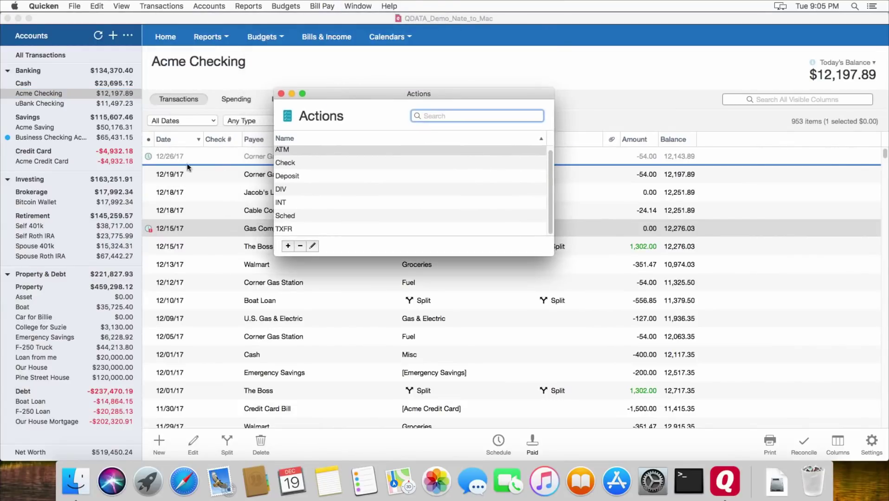
pyautogui.click(281, 93)
# Step: Open the Securities list, reposition it, and close it
pyautogui.click(362, 6)
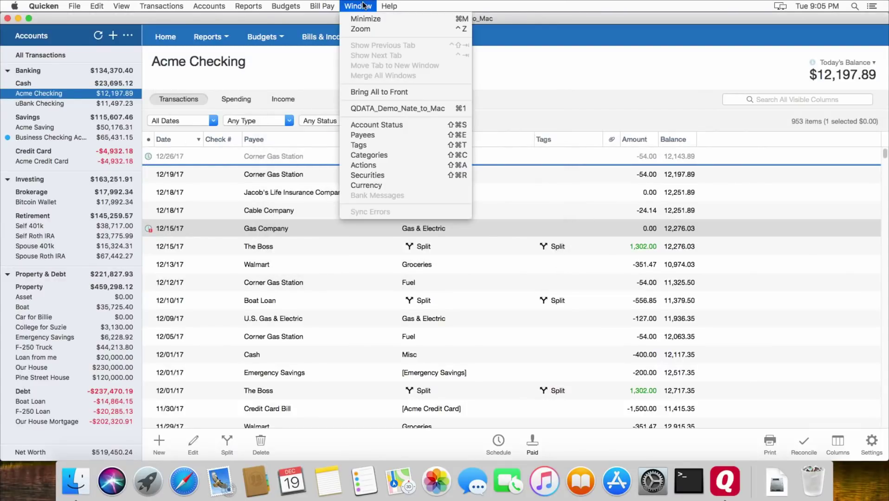
pyautogui.click(364, 175)
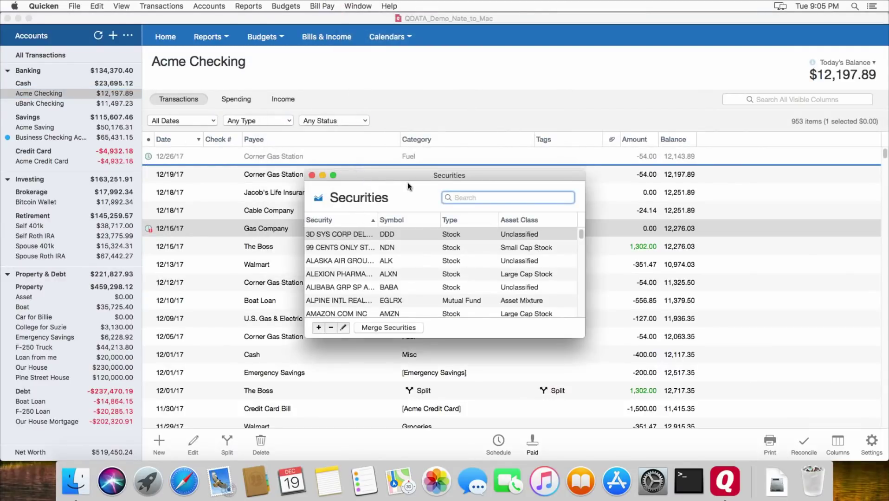
pyautogui.moveTo(411, 175); pyautogui.dragTo(386, 131)
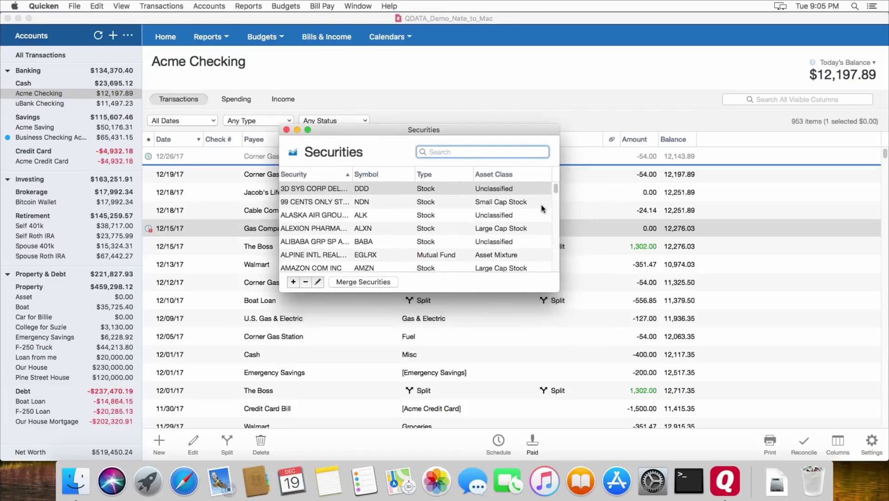
pyautogui.moveTo(556, 188)
pyautogui.mouseDown()
pyautogui.moveTo(555, 247)
pyautogui.moveTo(550, 180)
pyautogui.mouseUp()
pyautogui.click(286, 129)
# Step: Open and close the Currency exchange-rate list, then bring up the Help menu
pyautogui.click(355, 6)
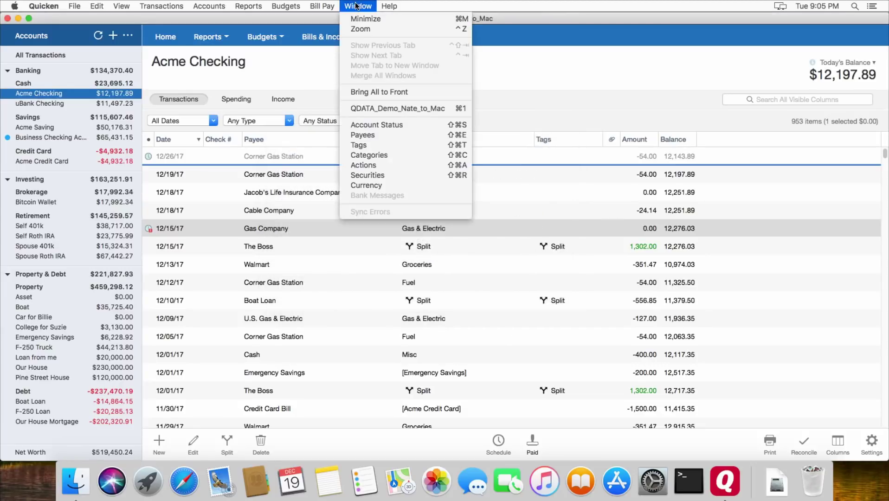
pyautogui.click(367, 186)
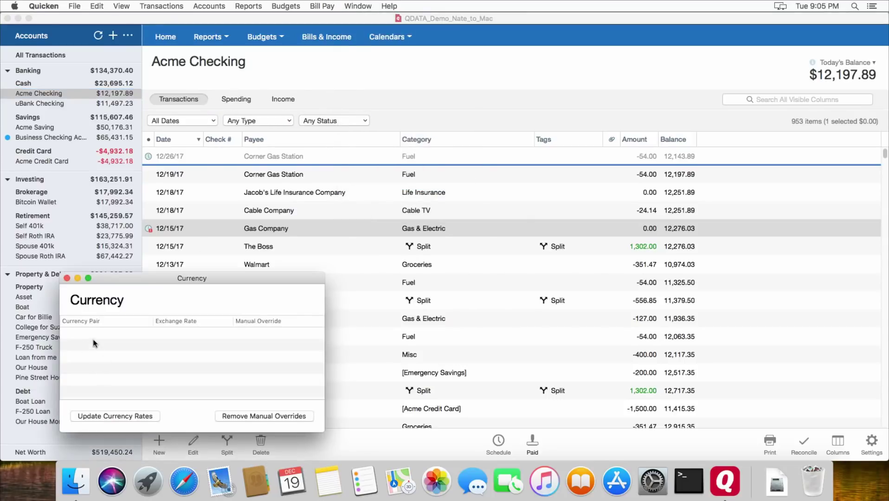
pyautogui.click(67, 278)
pyautogui.click(389, 7)
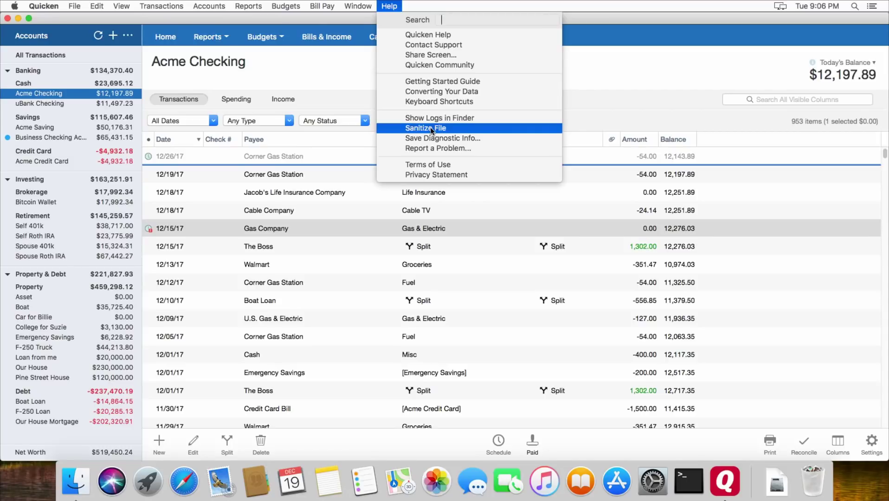
# Step: Save Quicken's diagnostic info for support, then bring up the Quicken app menu
pyautogui.click(457, 138)
pyautogui.click(44, 6)
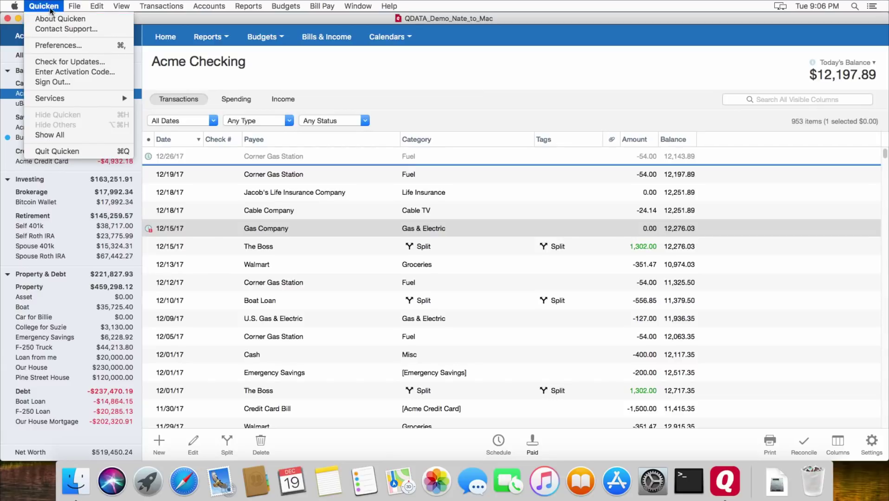
# Step: View the About Quicken version and build details, then close that window
pyautogui.click(63, 20)
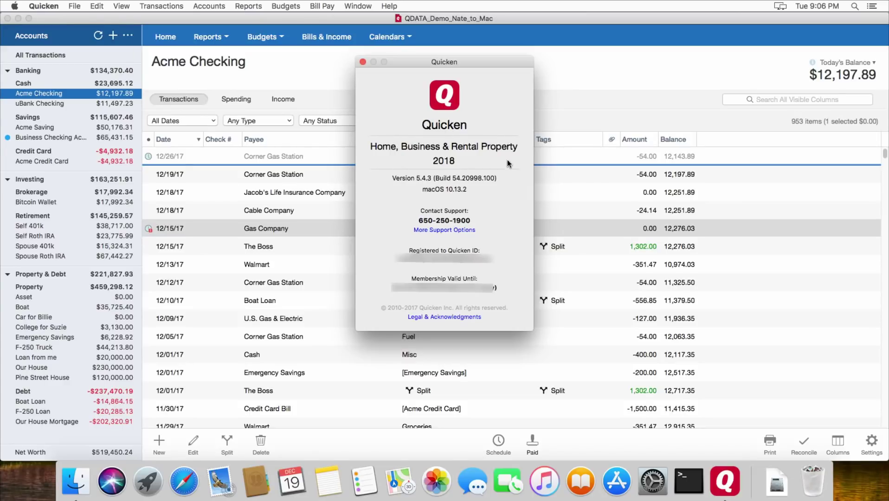
pyautogui.click(363, 62)
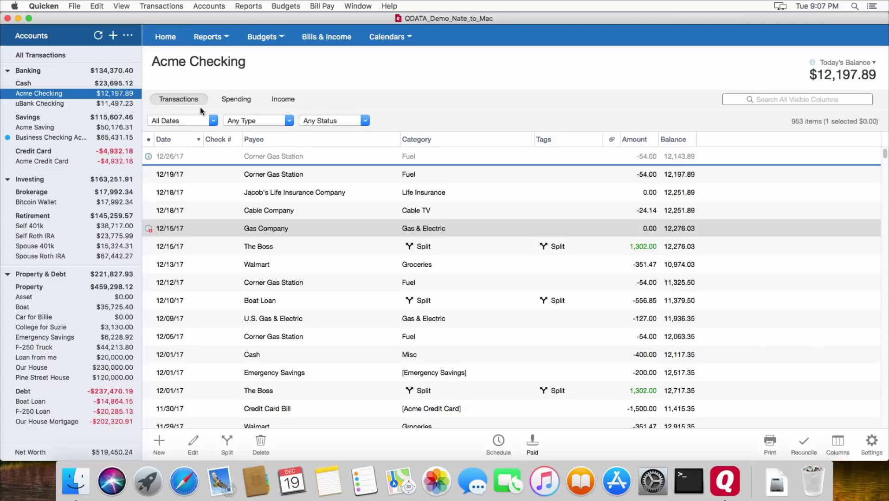